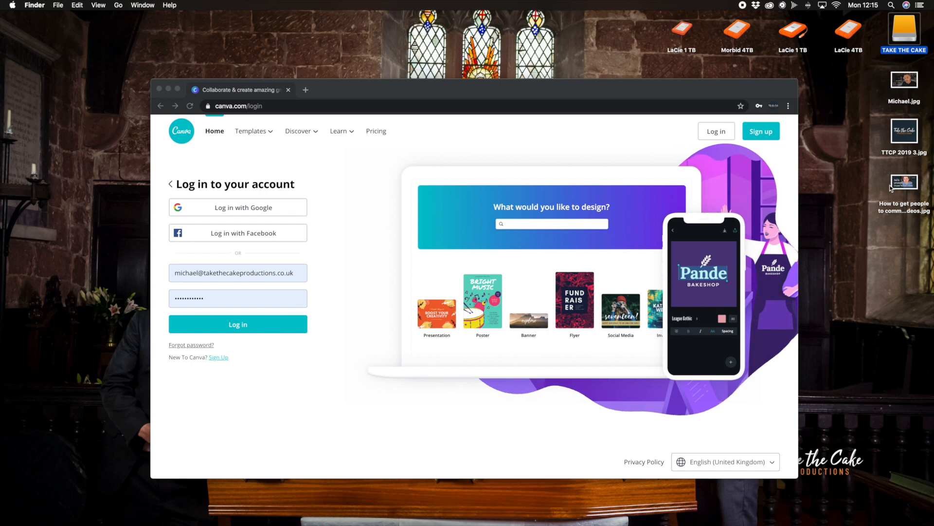
Step: Preview the desktop image "How to get people to comment on your YouTube videos.jpg" at a reduced size, closing it after viewing
left_click(896, 186)
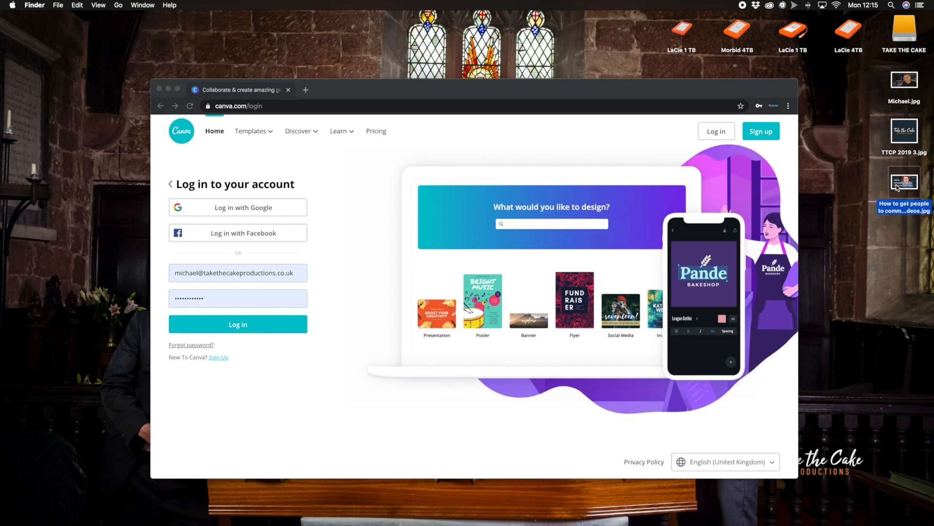
key("space")
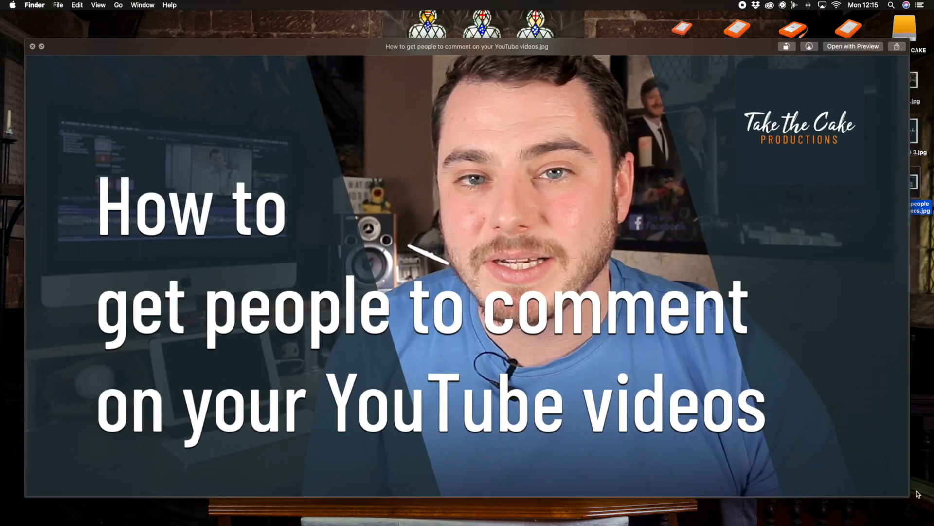
left_click_drag(909, 498, 588, 355)
left_click_drag(165, 54, 334, 138)
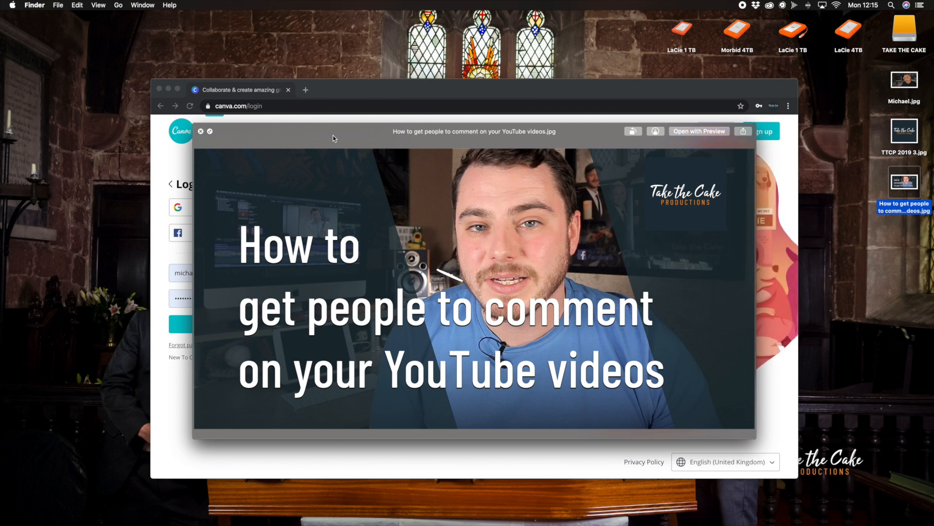
left_click(200, 132)
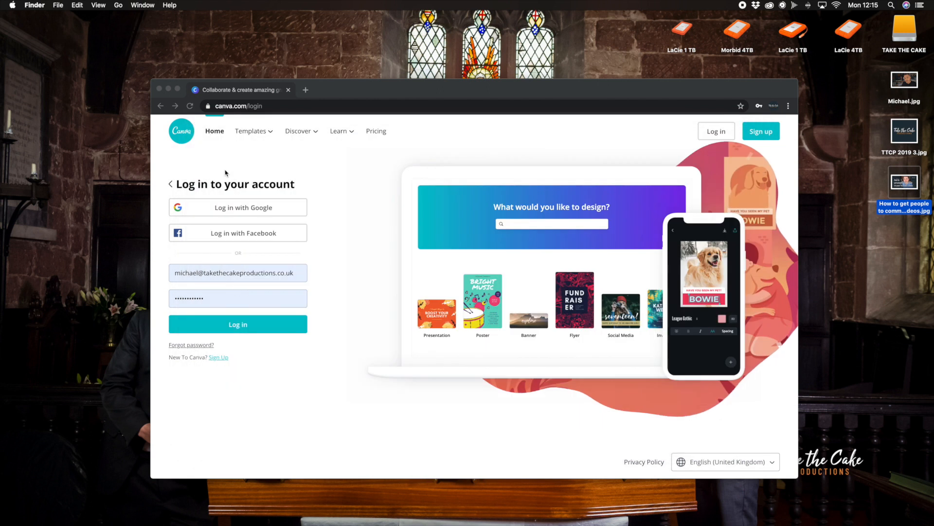
Step: Switch to Chrome and log in to the Canva account with the prefilled credentials
left_click(346, 194)
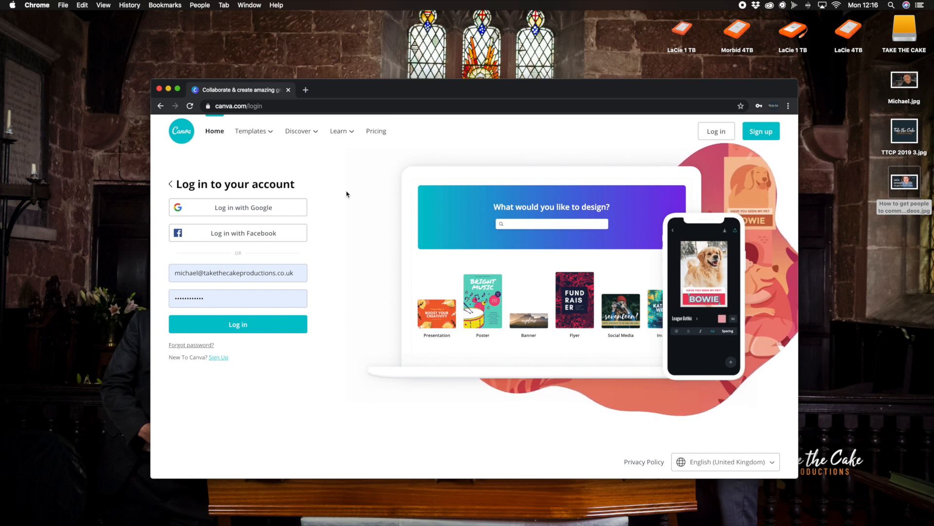
left_click(251, 331)
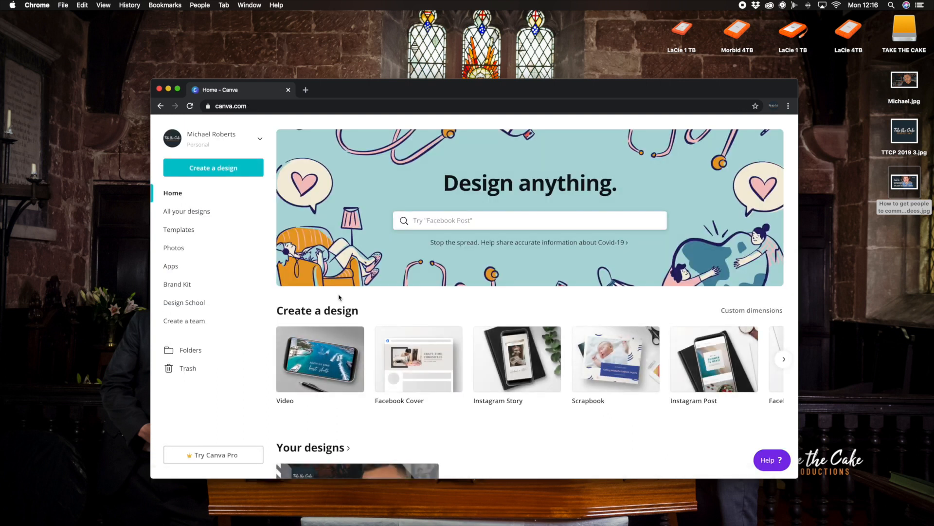
Step: View the existing "Grayscale Rock Climber Youtube Thumbnail" design in the editor and return to the home page
scroll(339, 297, "down", 5)
scroll(339, 297, "down", 3)
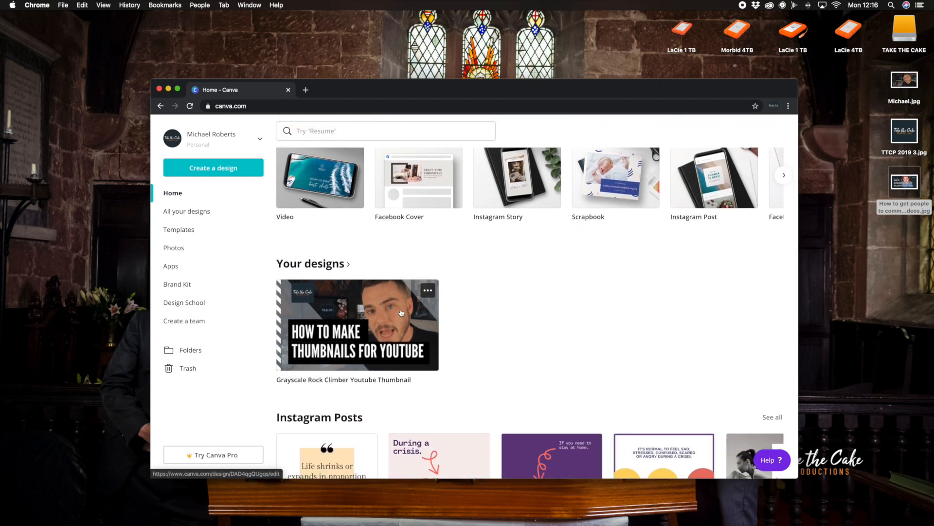
left_click(401, 312)
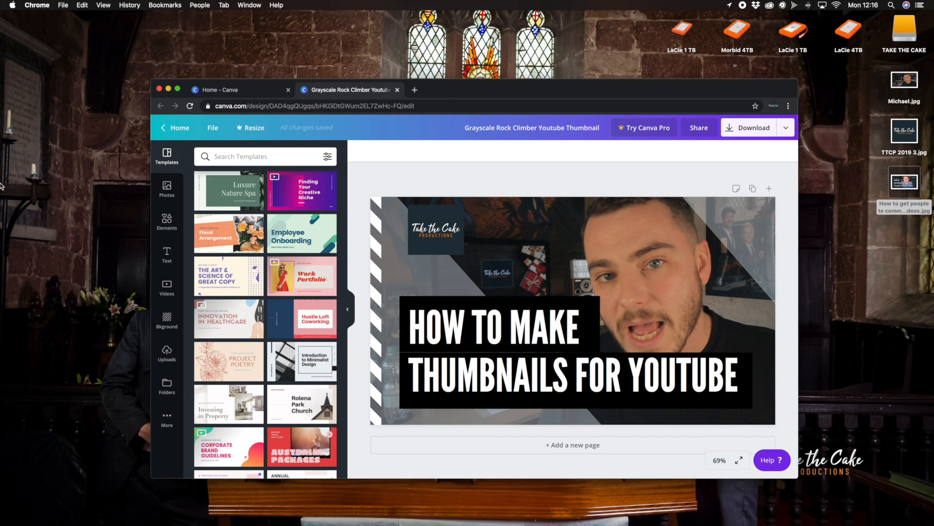
left_click(176, 127)
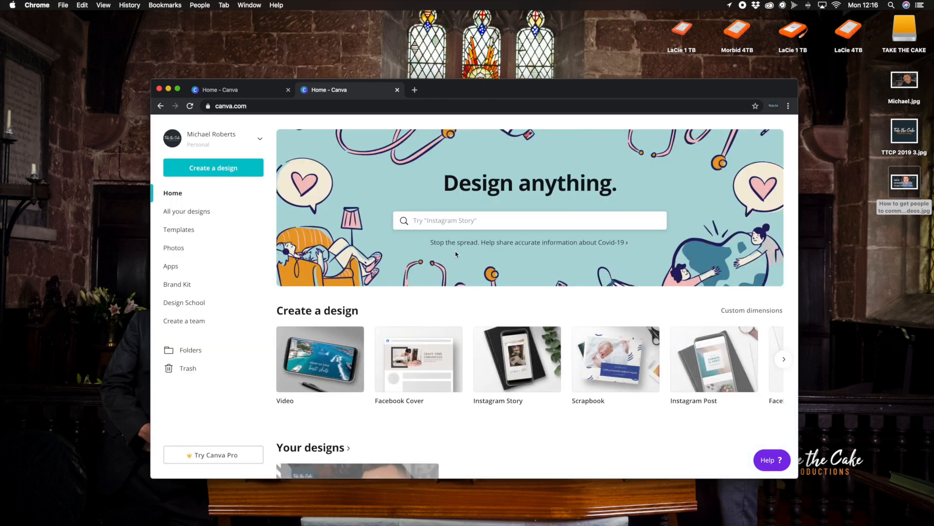
Step: Search the design templates for "thumbnail"
left_click(438, 220)
type("thumbnail")
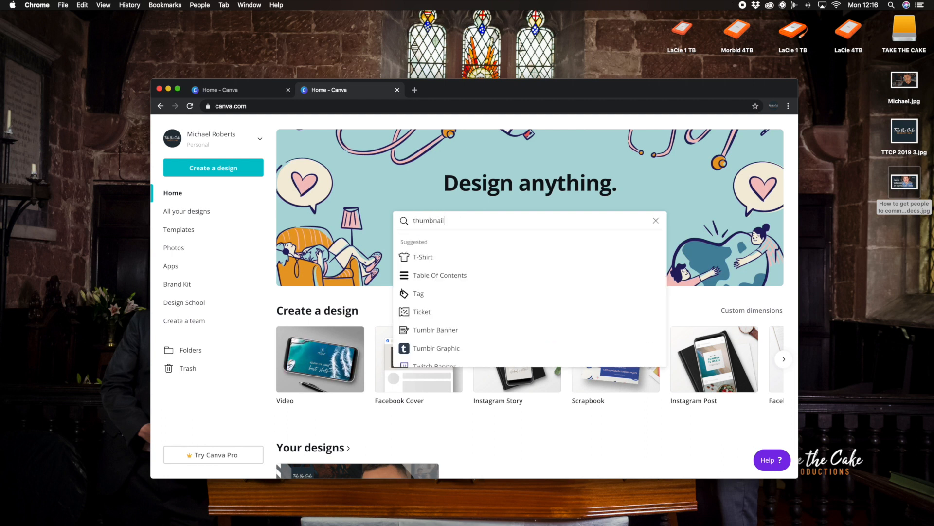
key("Return")
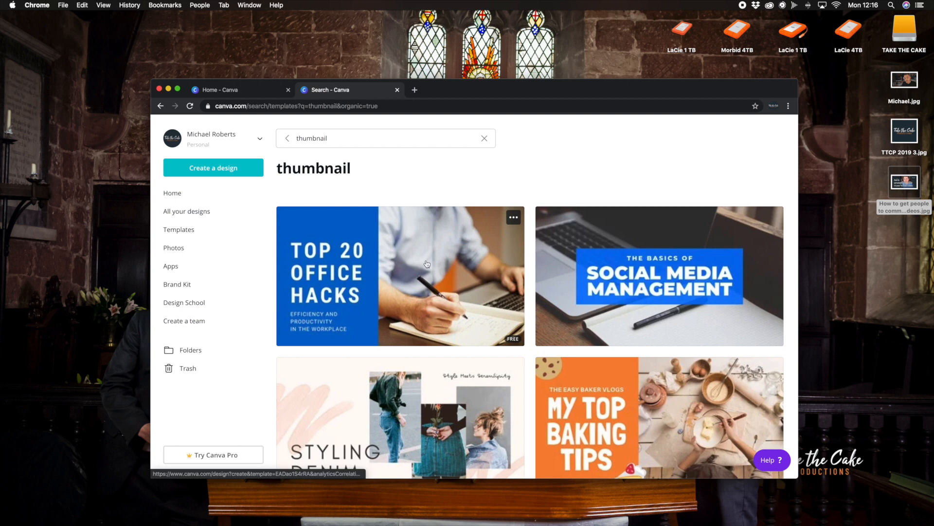
Step: Look through the thumbnail template results for a suitable YouTube thumbnail layout
scroll(427, 264, "down", 6)
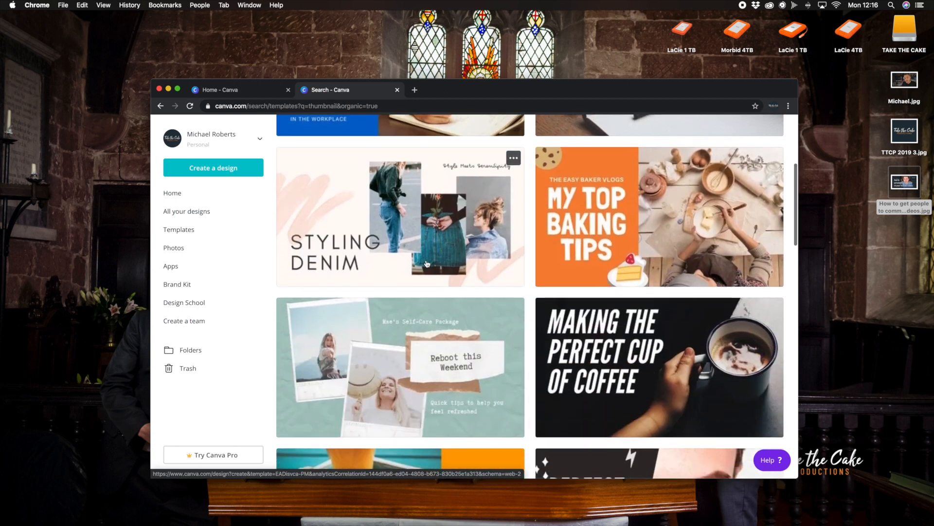
scroll(427, 264, "down", 5)
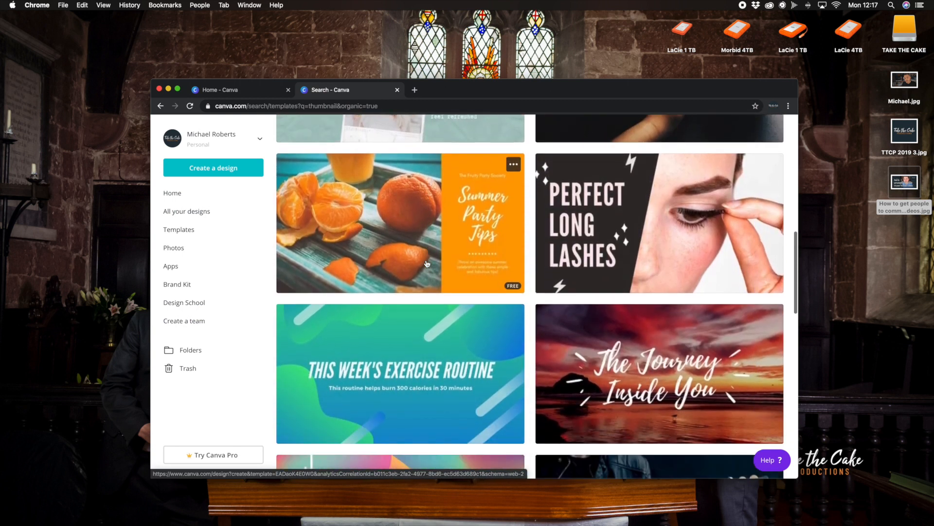
scroll(427, 264, "down", 6)
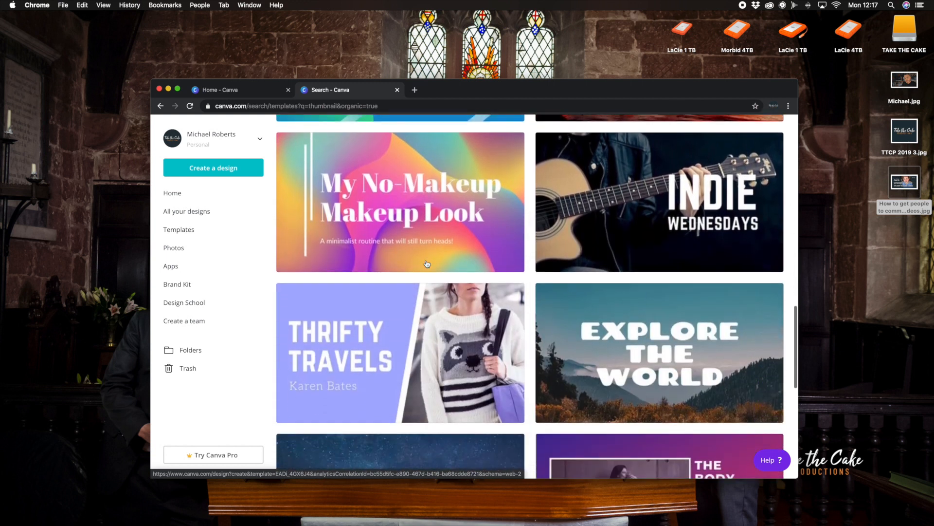
scroll(427, 263, "down", 6)
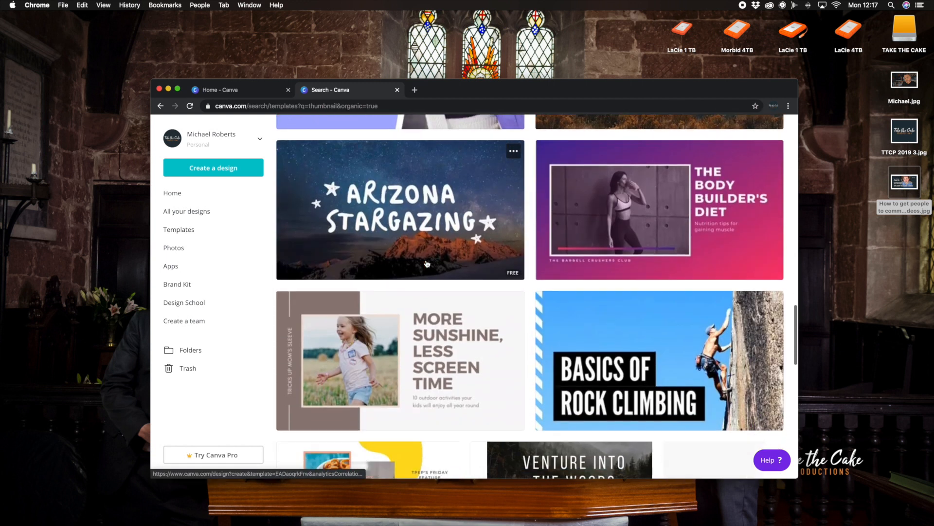
scroll(427, 263, "down", 7)
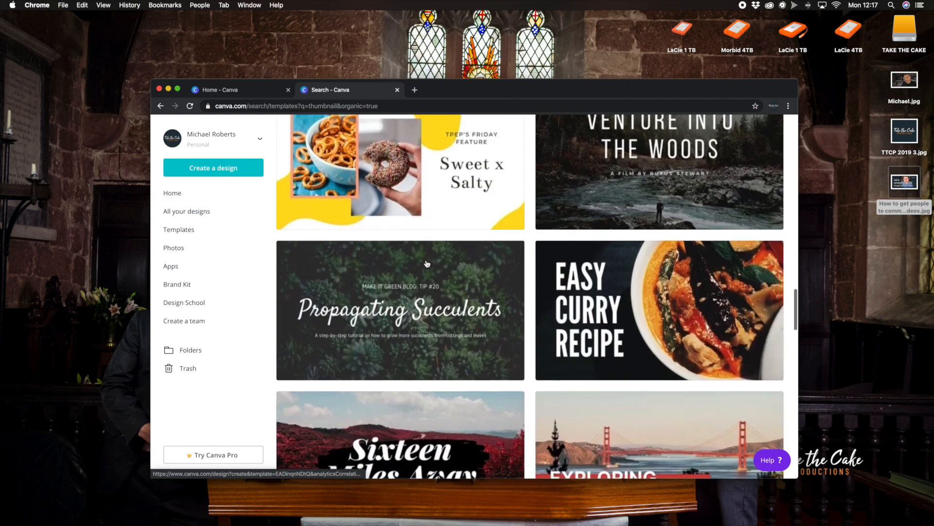
scroll(426, 264, "down", 3)
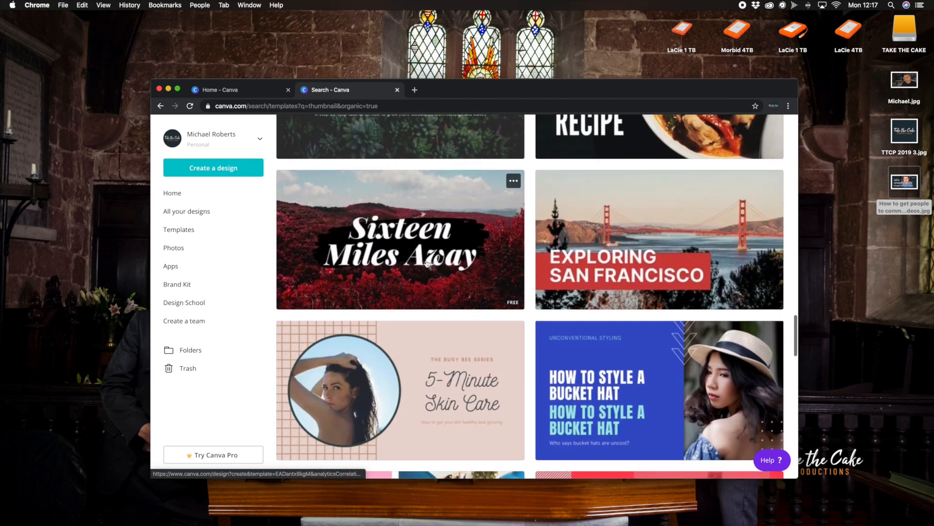
scroll(427, 264, "down", 6)
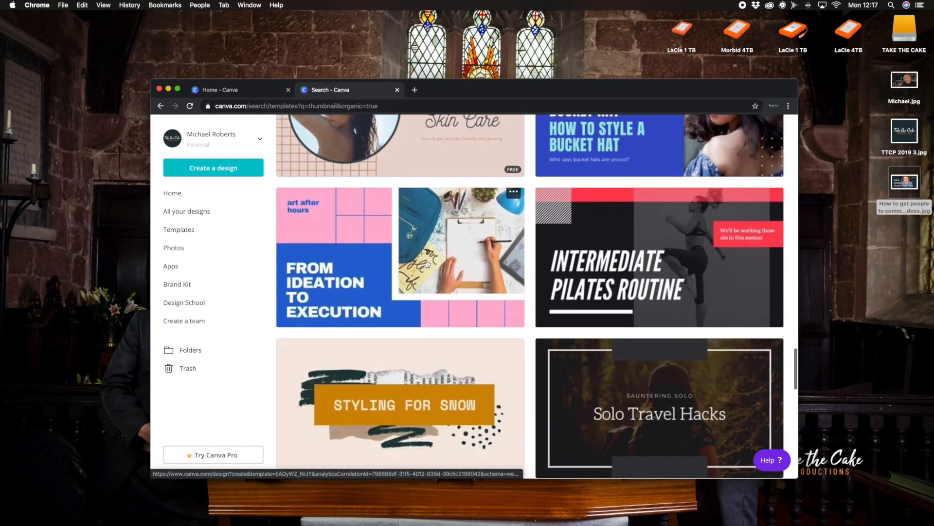
scroll(427, 264, "down", 5)
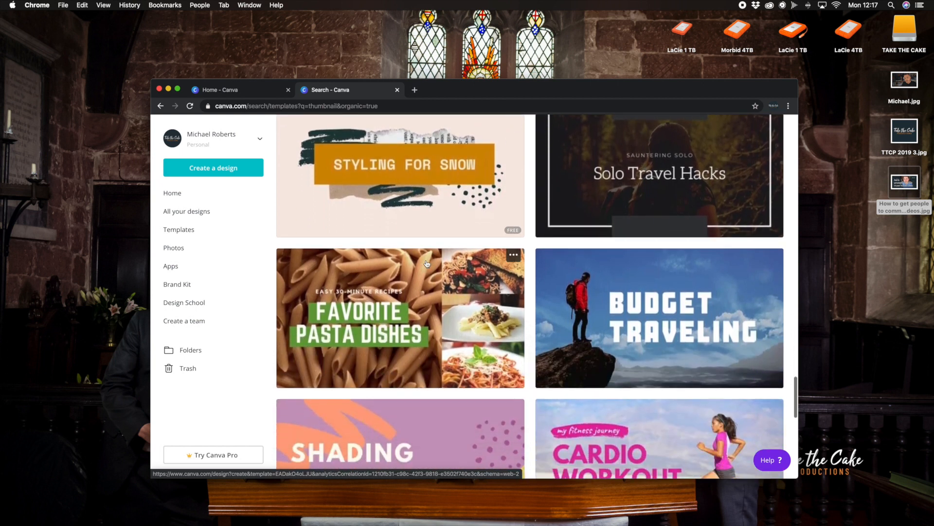
scroll(426, 263, "down", 5)
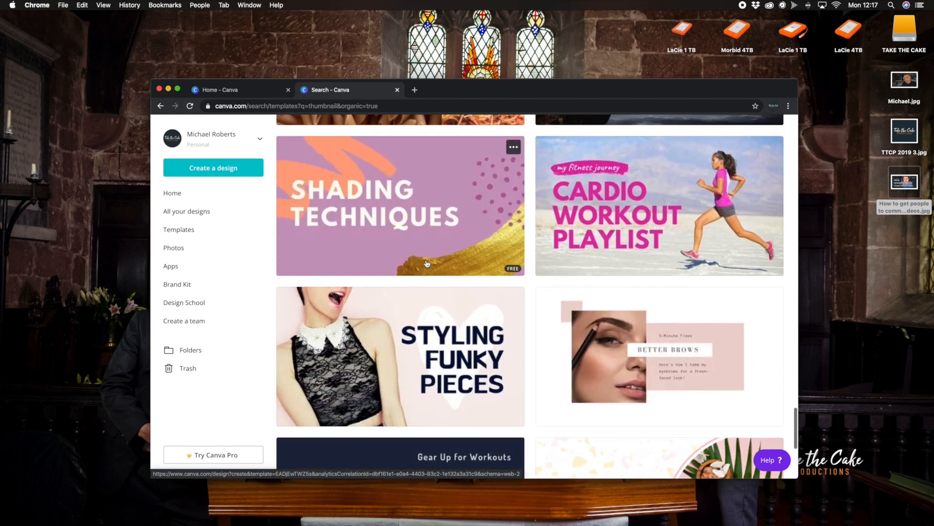
scroll(427, 264, "down", 6)
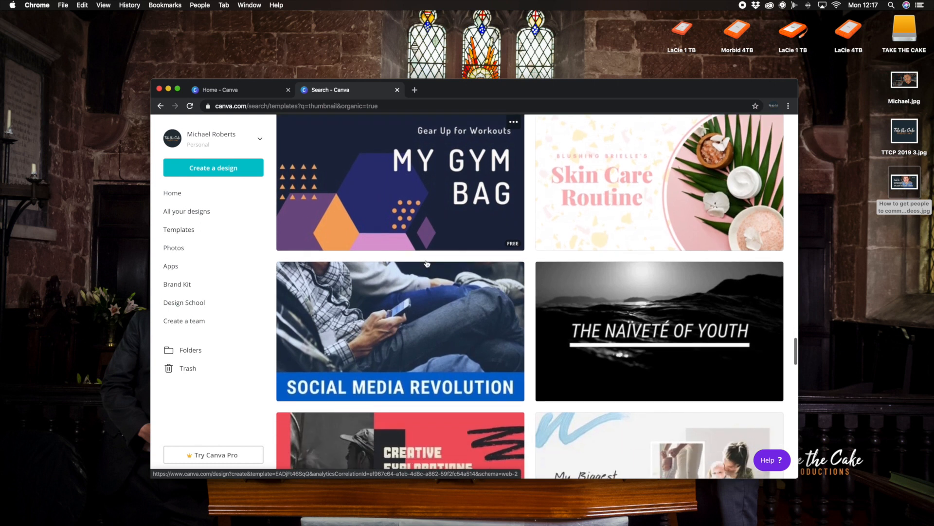
scroll(427, 264, "down", 8)
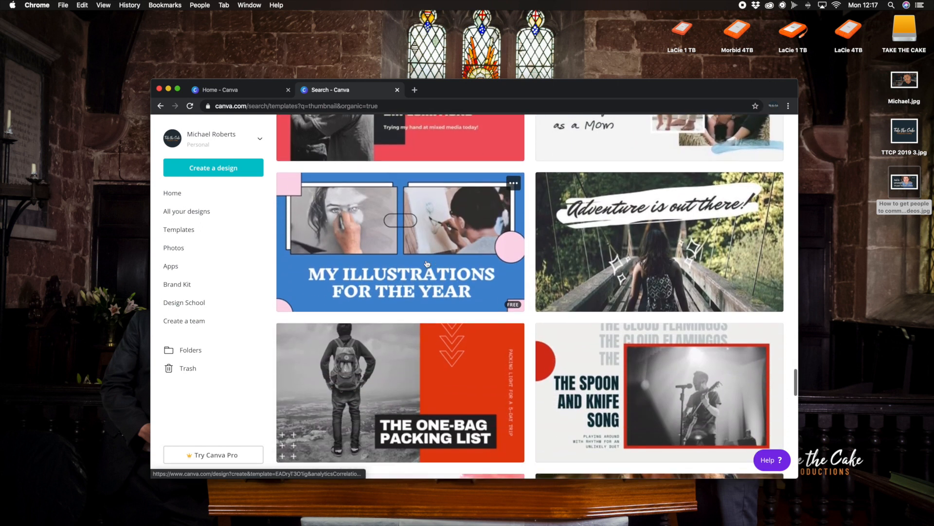
scroll(427, 263, "down", 5)
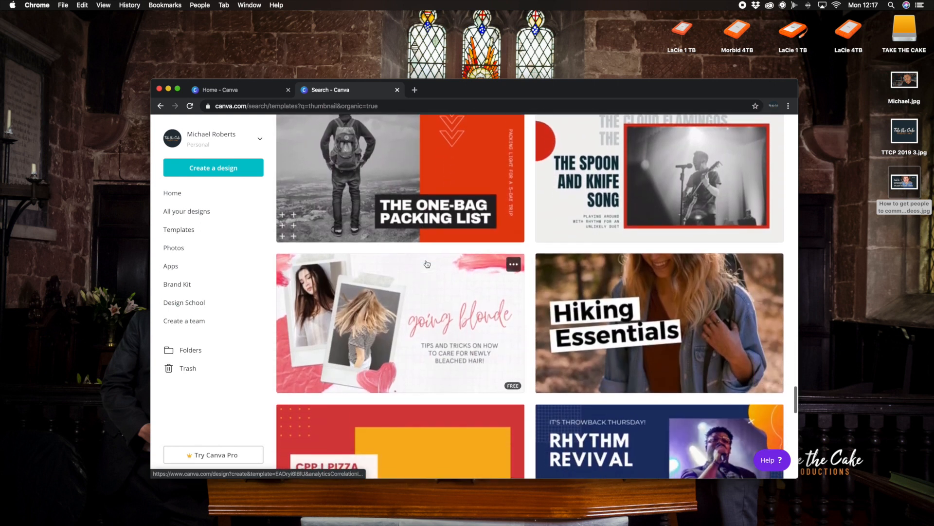
scroll(426, 264, "down", 8)
scroll(426, 264, "down", 7)
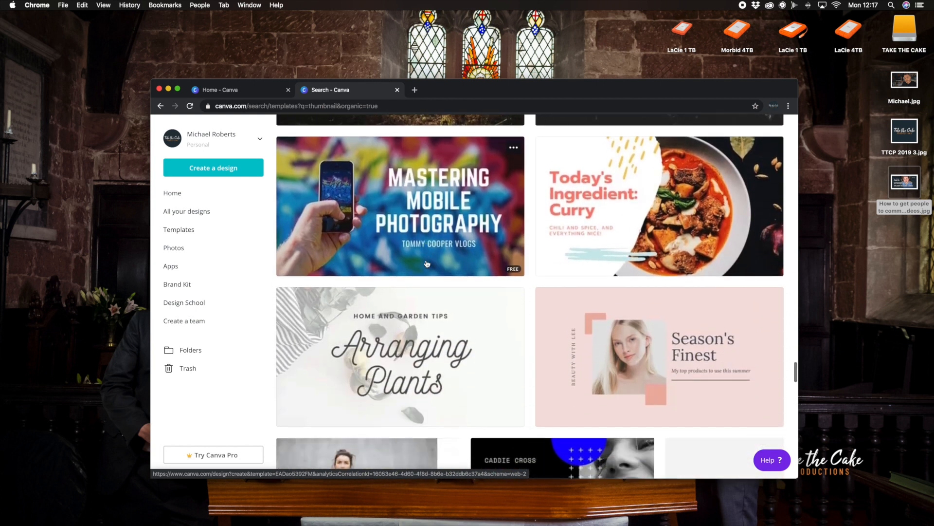
scroll(426, 264, "down", 6)
scroll(427, 264, "down", 7)
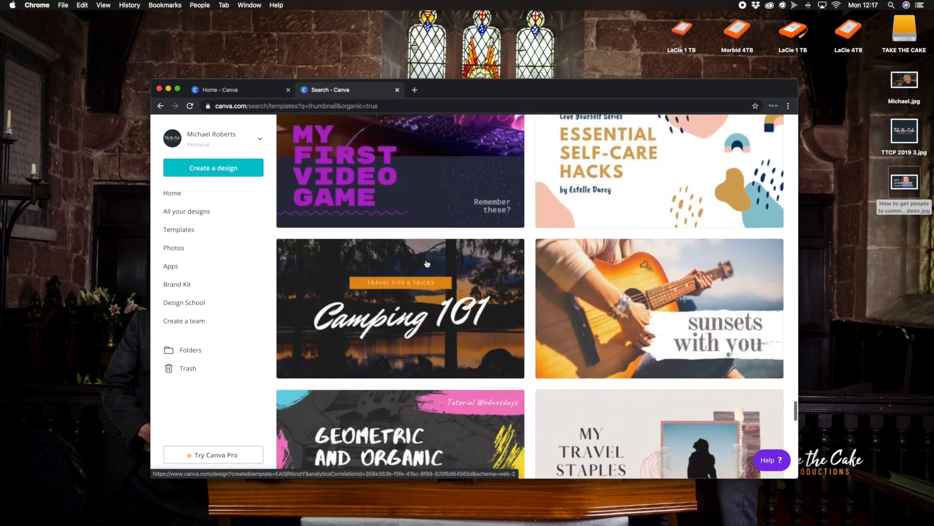
scroll(427, 264, "down", 6)
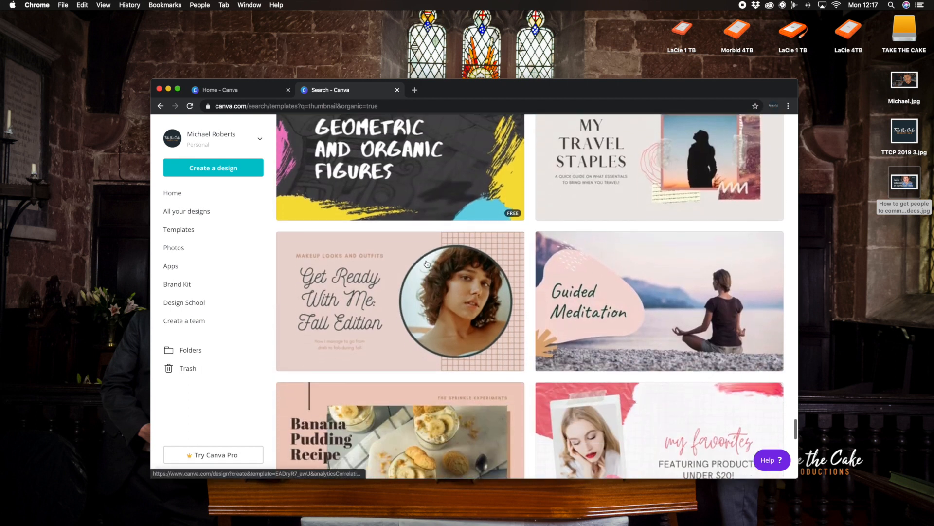
scroll(427, 264, "down", 7)
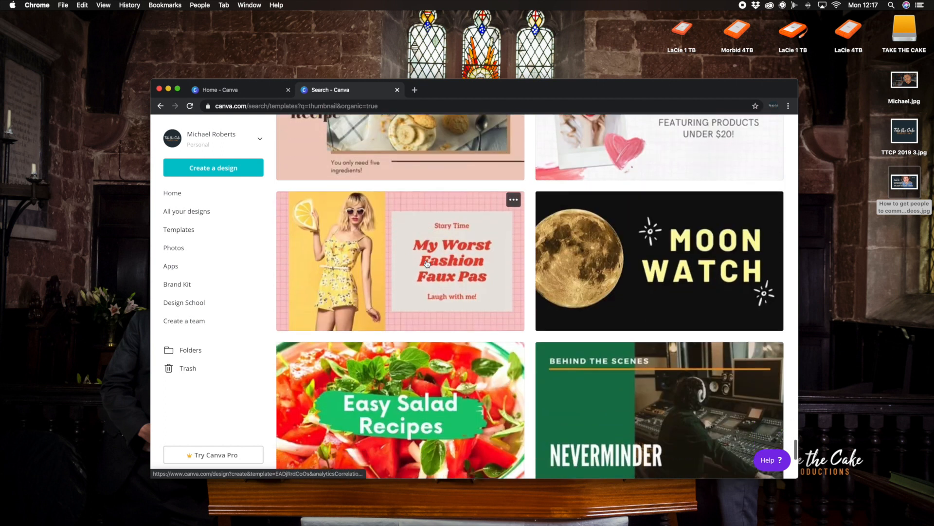
scroll(427, 264, "down", 7)
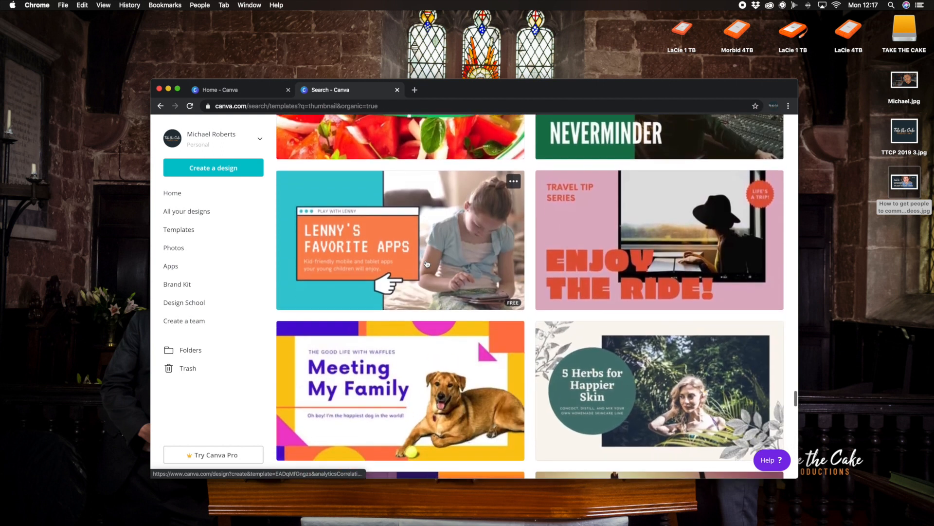
scroll(427, 263, "down", 10)
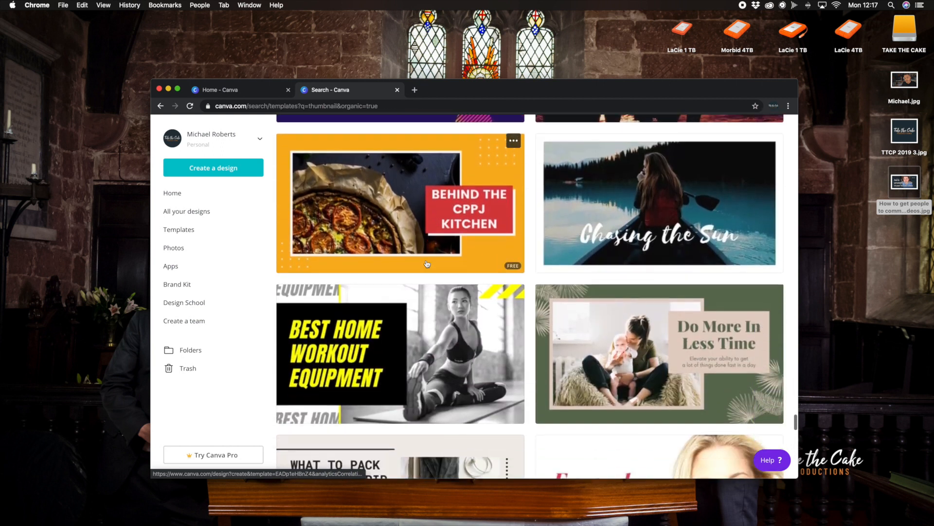
scroll(427, 263, "down", 7)
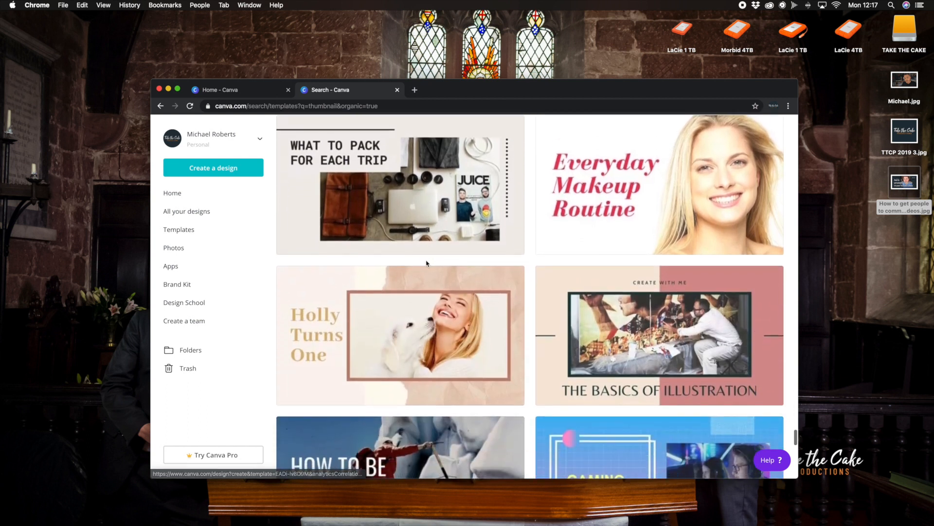
scroll(427, 264, "down", 9)
scroll(427, 264, "down", 9)
scroll(427, 264, "down", 8)
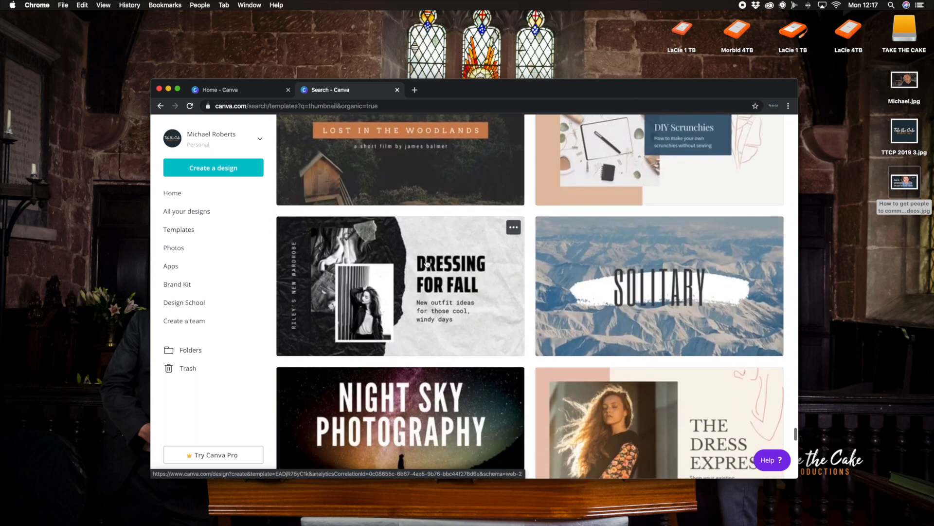
scroll(427, 264, "down", 9)
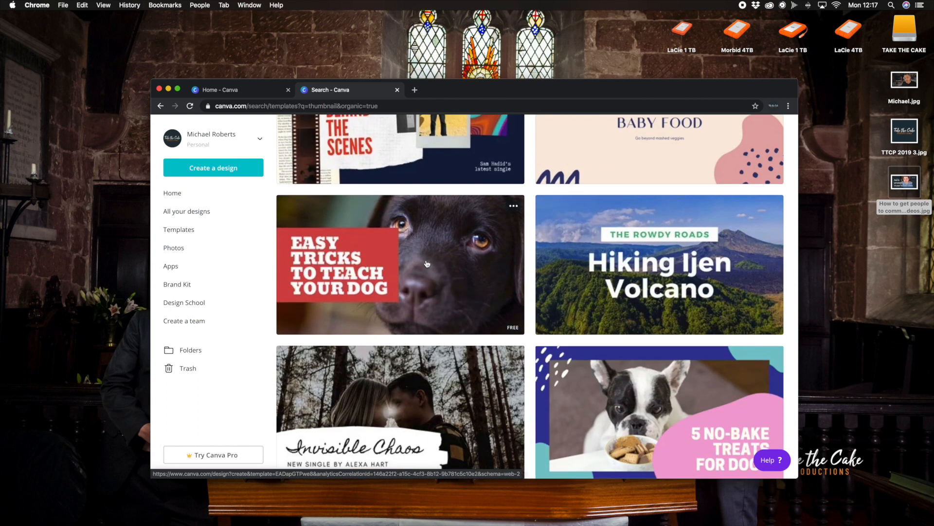
scroll(426, 264, "down", 3)
scroll(426, 264, "up", 4)
scroll(426, 264, "down", 1)
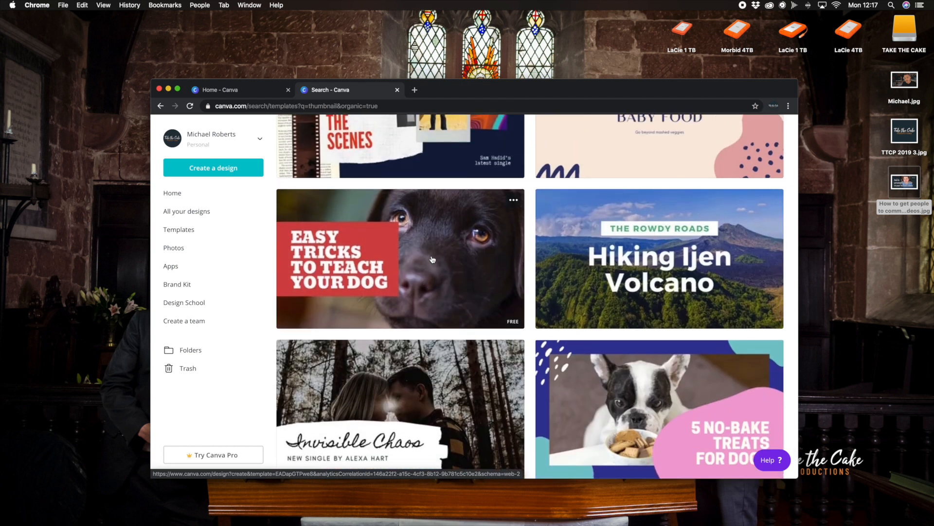
Step: Open the "Easy Tricks to Teach Your Dog" template and move its red title block down and right, fully inside the canvas
left_click(432, 260)
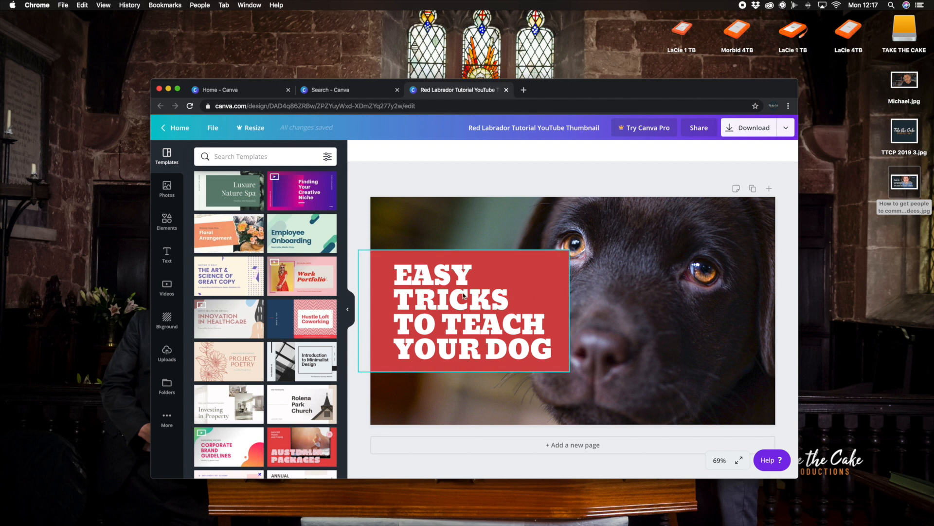
left_click_drag(458, 304, 492, 342)
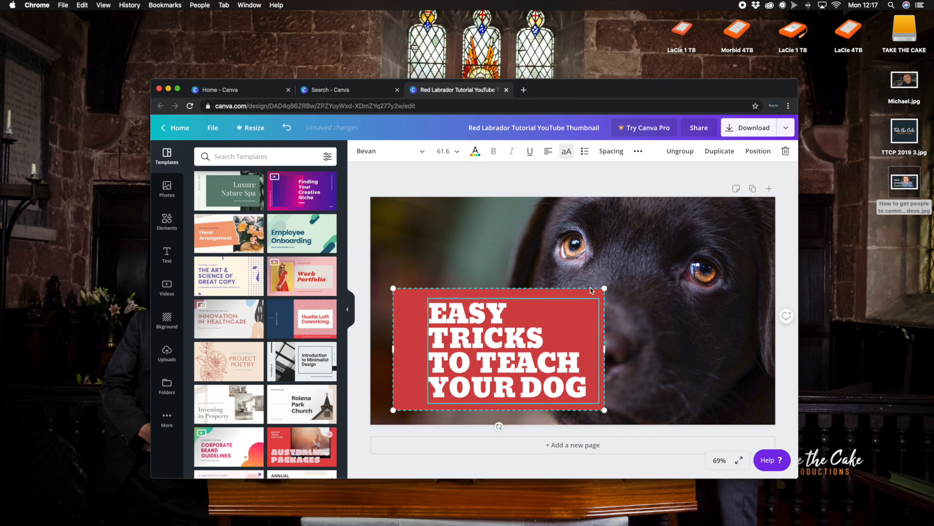
Step: Resize the red title block into a wide, shallow banner with its text on two lines across the canvas's lower part
left_click_drag(604, 288, 583, 301)
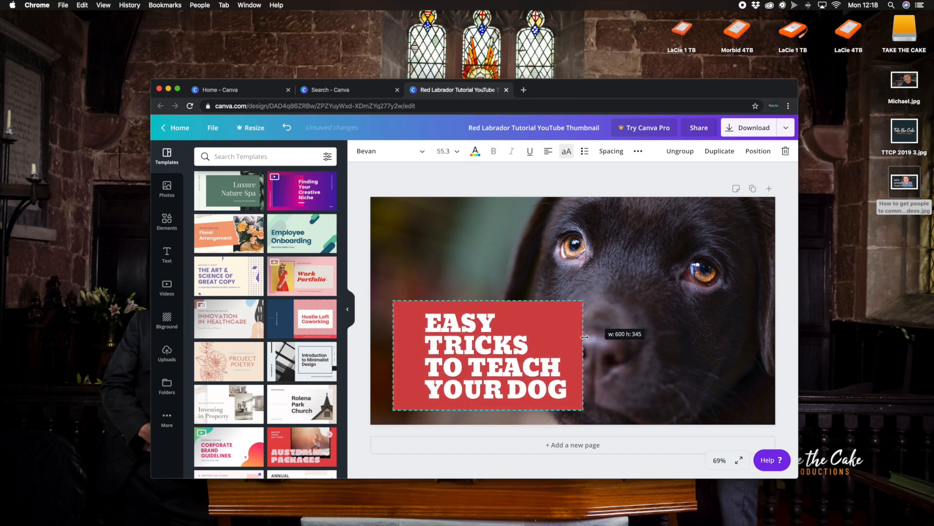
left_click_drag(584, 357, 740, 358)
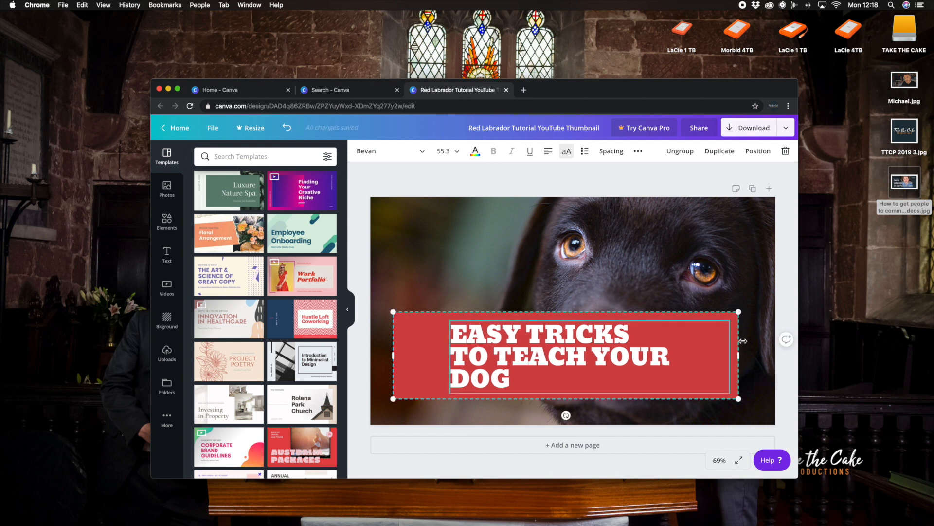
left_click_drag(739, 311, 693, 369)
Step: Replace the banner's title text with "HOW TO CREATE A YOUTUBE THUMBNAIL"
double_click(541, 361)
double_click(550, 377)
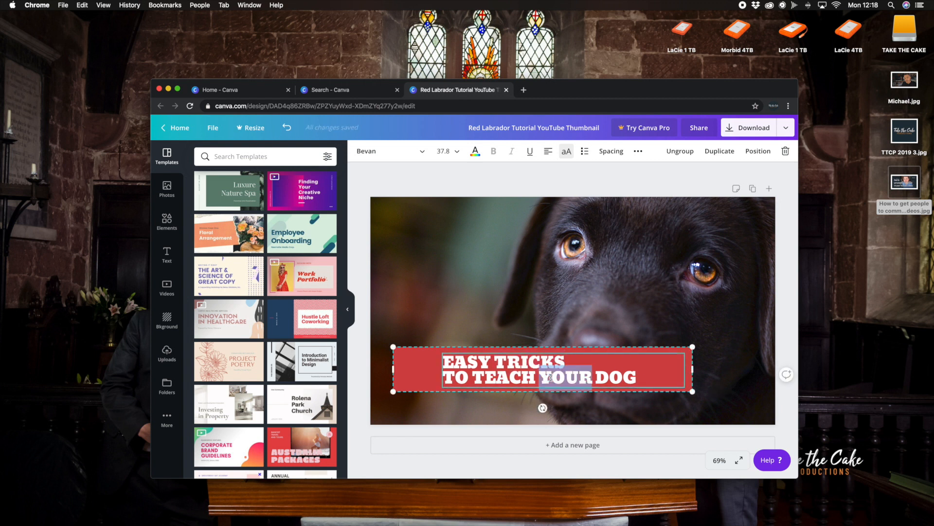
key("super+a")
type("HOW")
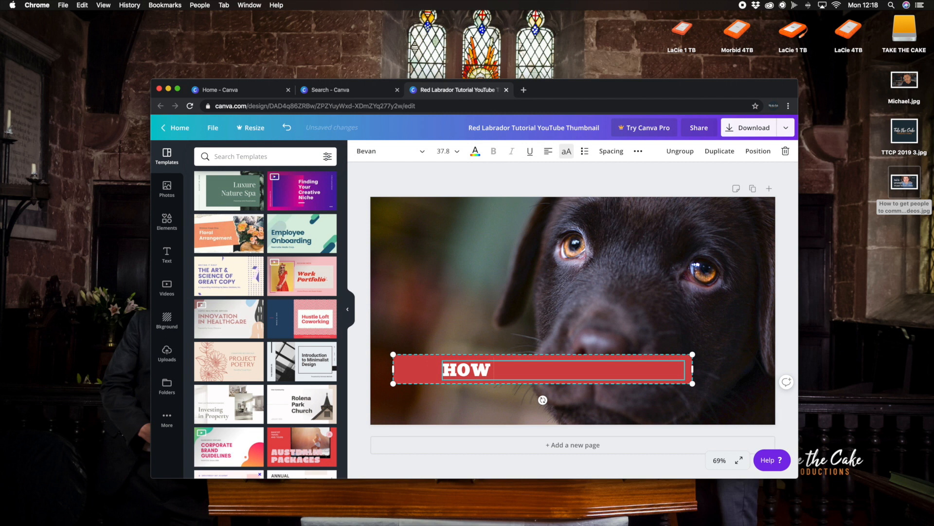
type(" TO CREATE A")
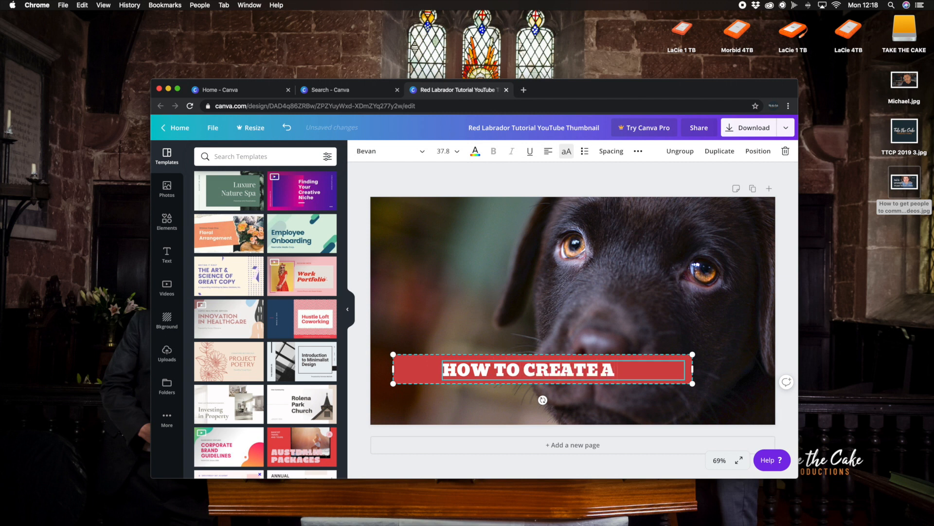
type(" YOUTUBE THUMBNAIL")
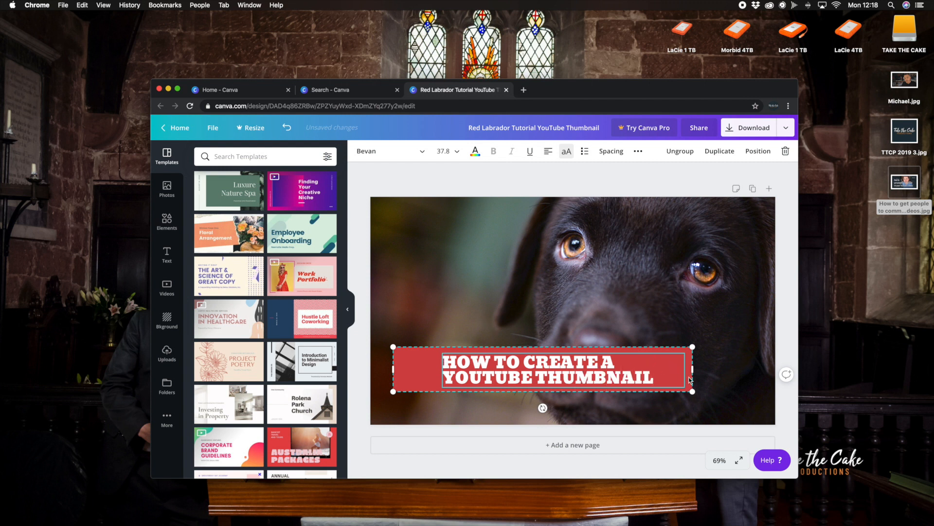
Step: Enlarge the title banner to about 1,091 × 162 and shift it slightly down and left
left_click_drag(692, 391, 738, 398)
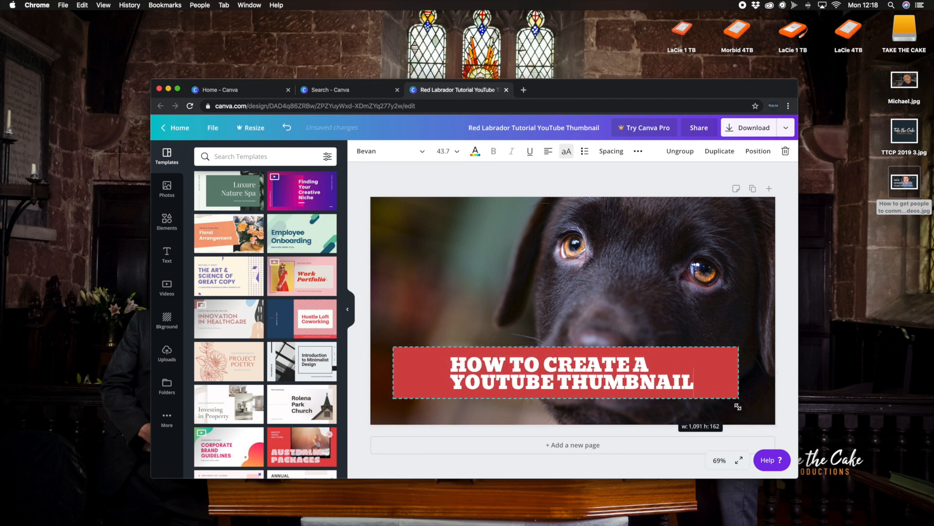
left_click(489, 335)
left_click_drag(491, 361, 483, 365)
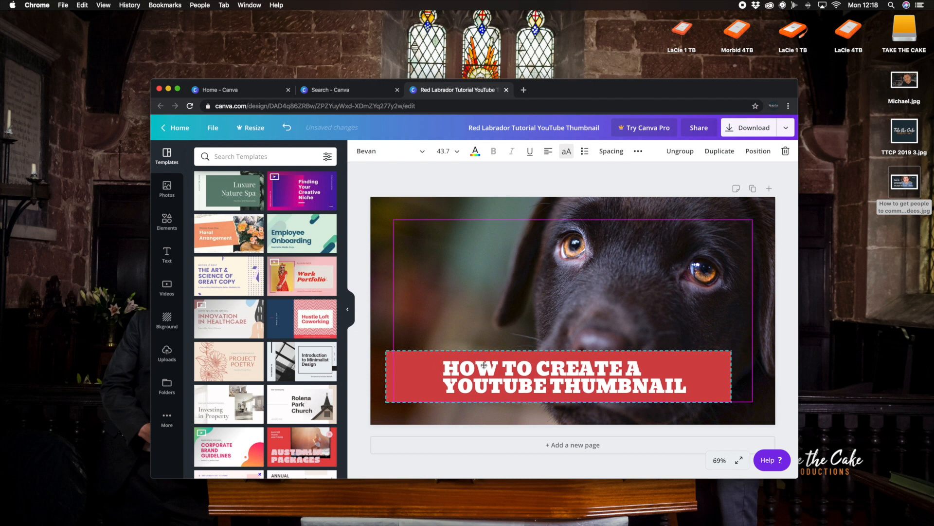
left_click(464, 318)
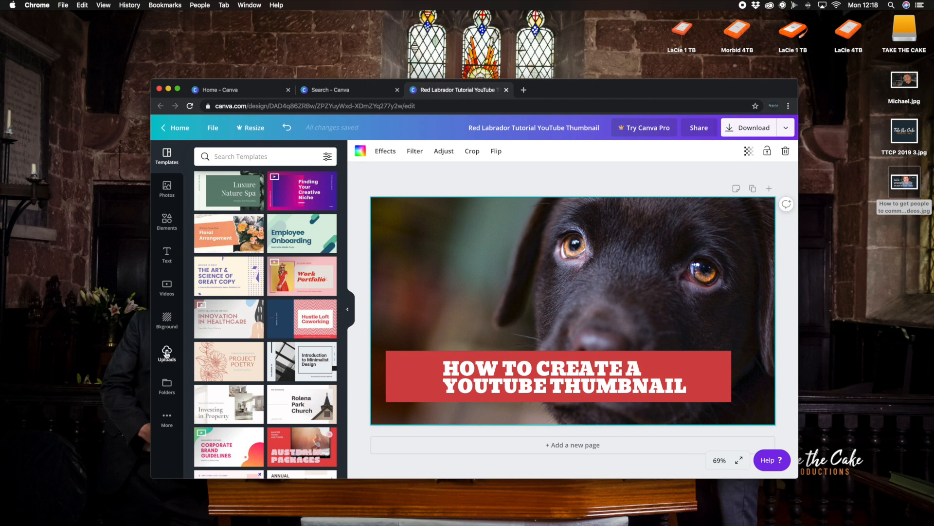
scroll(303, 314, "down", 3)
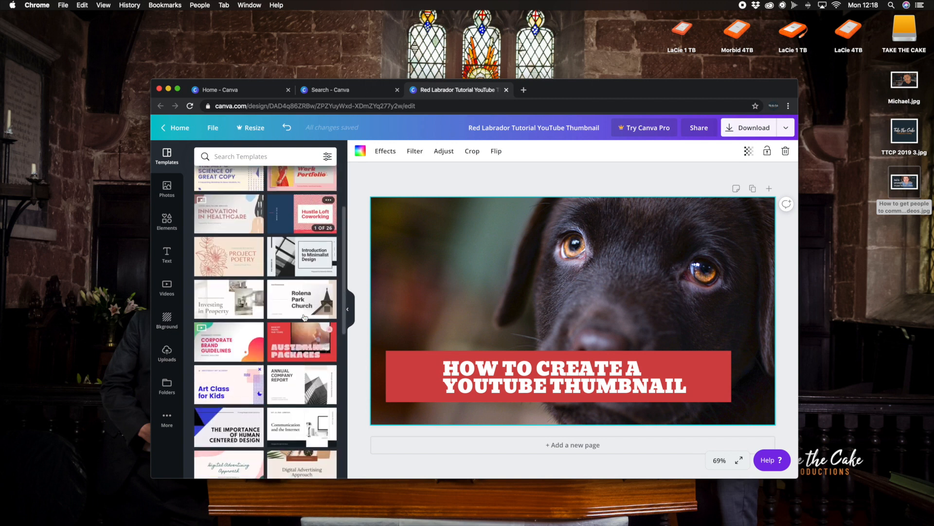
scroll(258, 292, "up", 3)
scroll(257, 292, "down", 15)
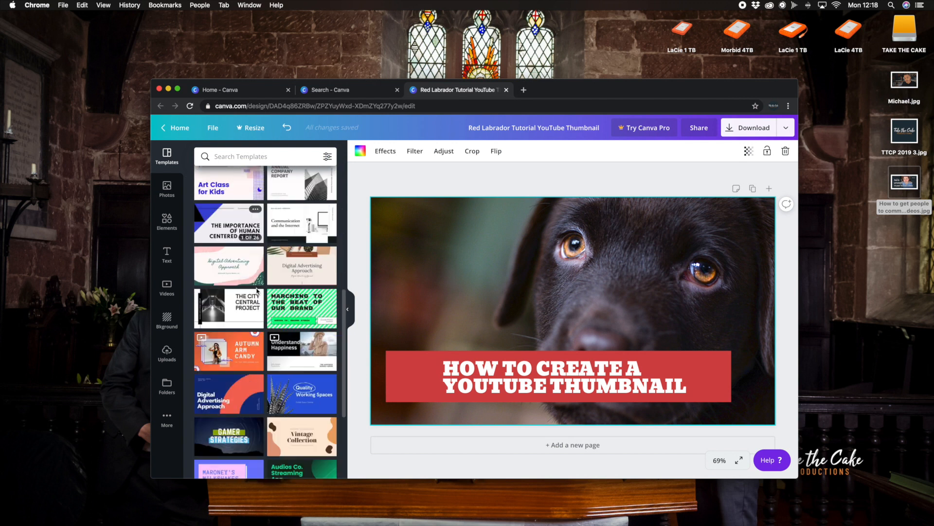
scroll(257, 292, "down", 3)
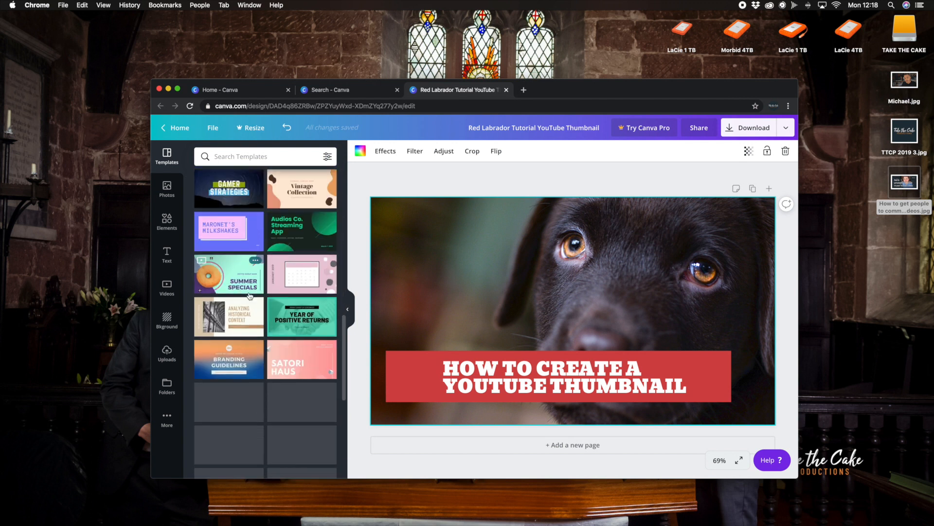
Step: Replace the dog background, trying the wooden planks and the purple-teal polygons before applying the rainbow smoke image
left_click(168, 320)
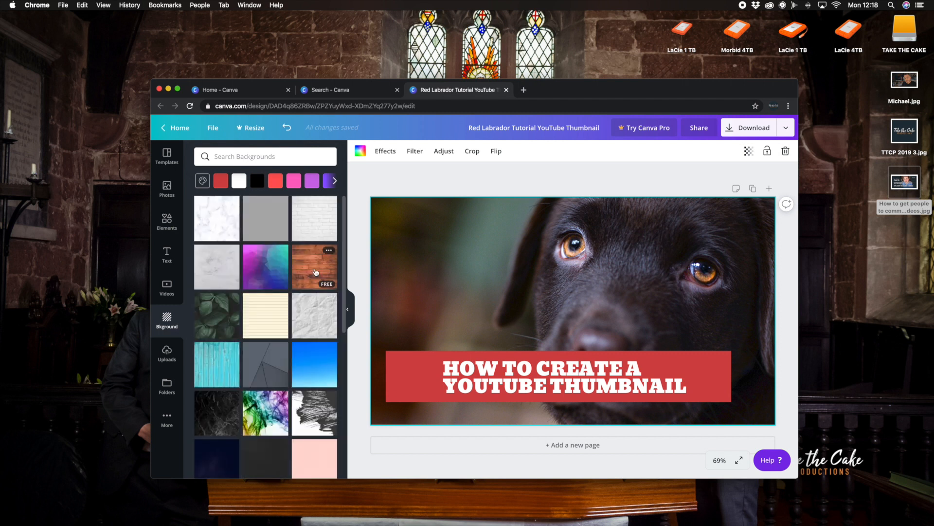
left_click(316, 272)
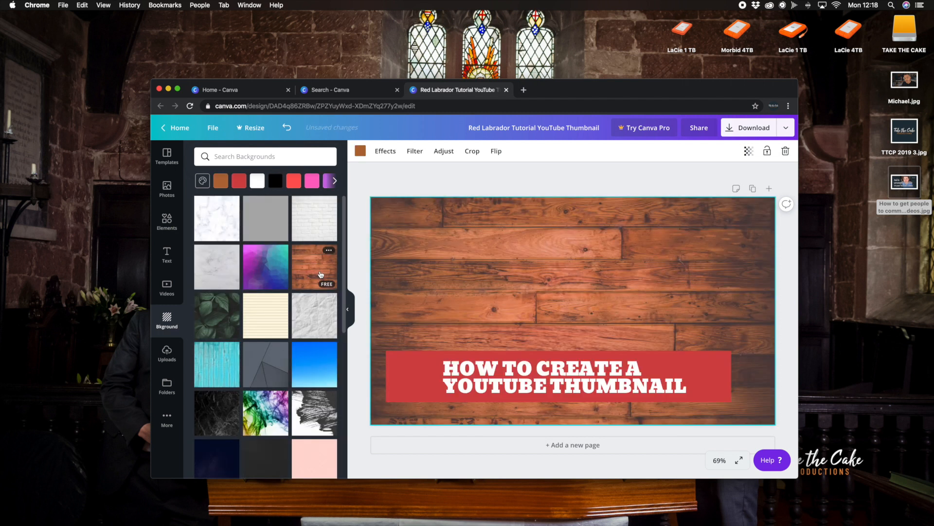
left_click(232, 328)
left_click(272, 271)
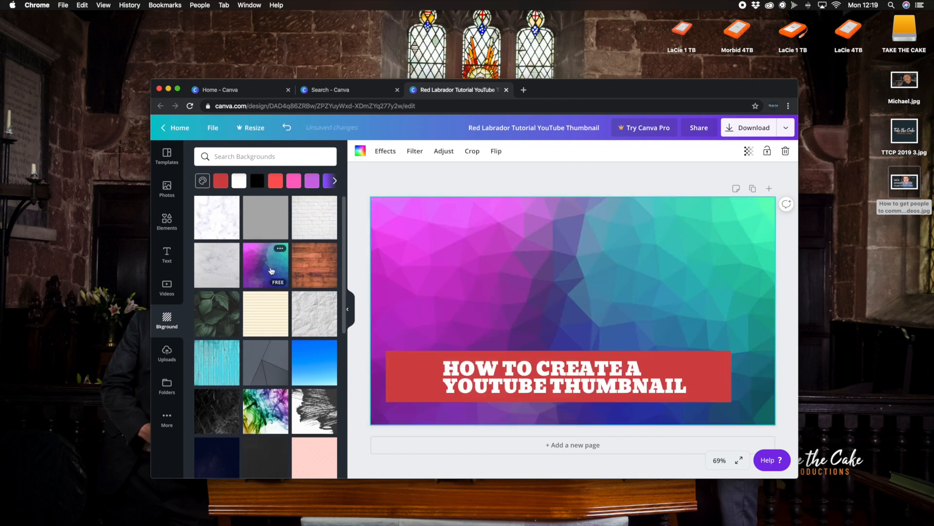
scroll(272, 270, "down", 2)
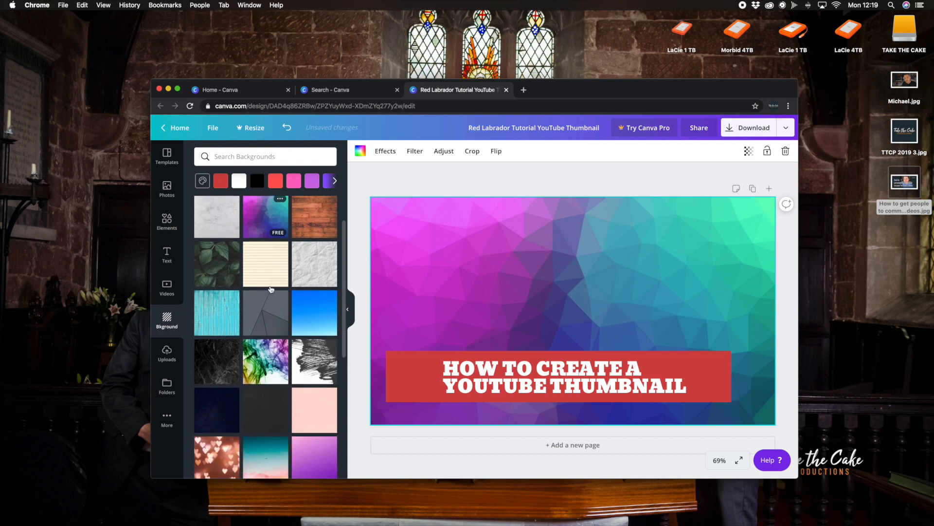
left_click(276, 366)
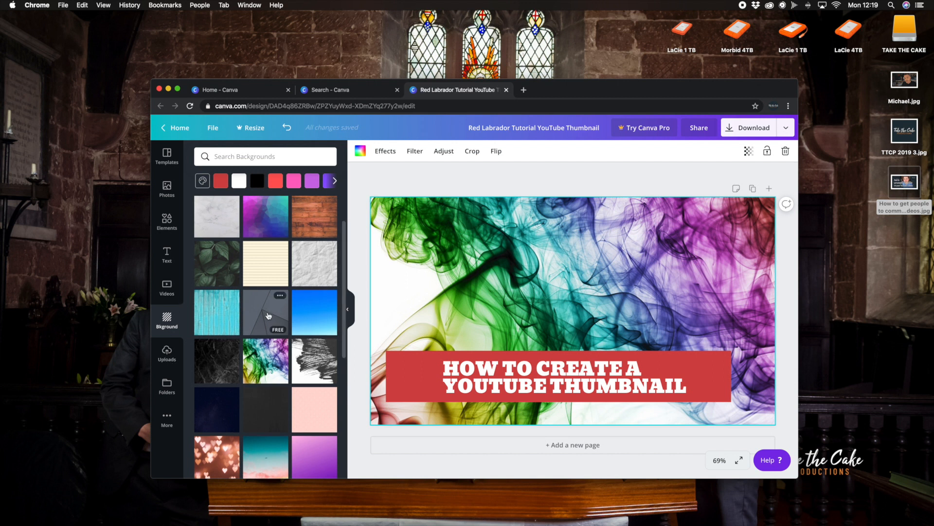
Step: Add the uploaded photo of the man at his desk and enlarge it to cover the whole canvas
left_click(167, 360)
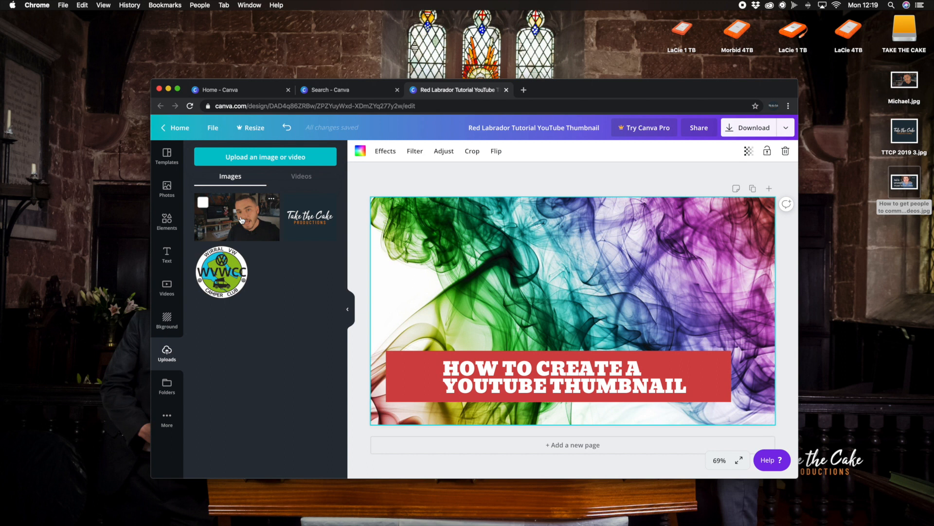
left_click(241, 220)
left_click_drag(428, 230, 363, 192)
left_click_drag(716, 396, 782, 428)
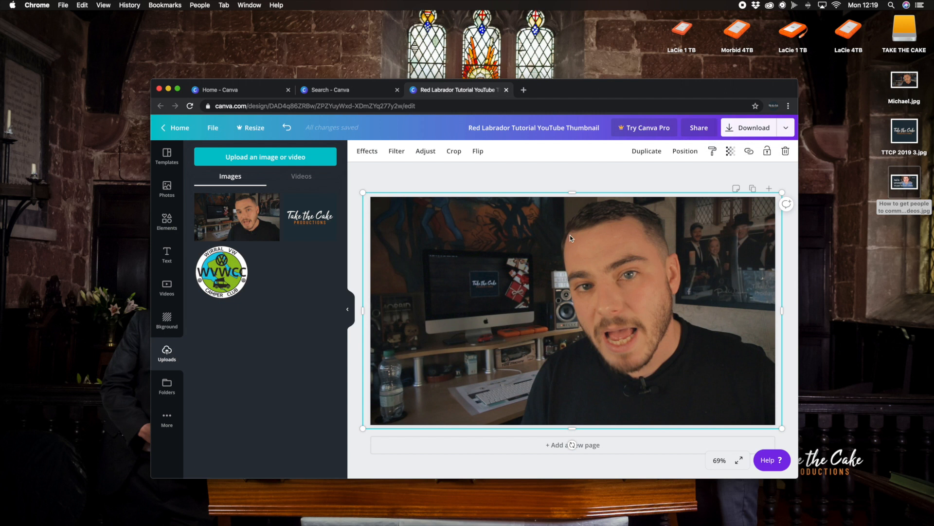
Step: Send the full-canvas photo backward behind the red title banner
left_click(690, 153)
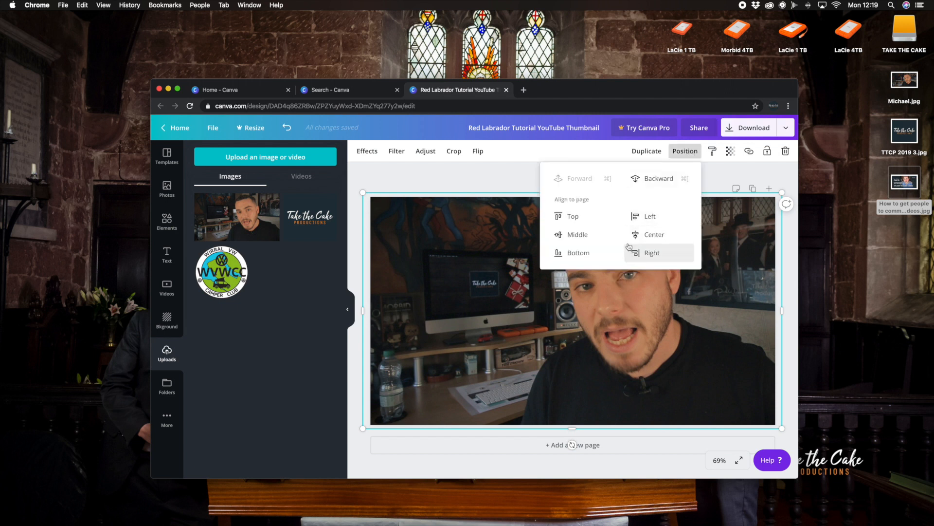
left_click(656, 179)
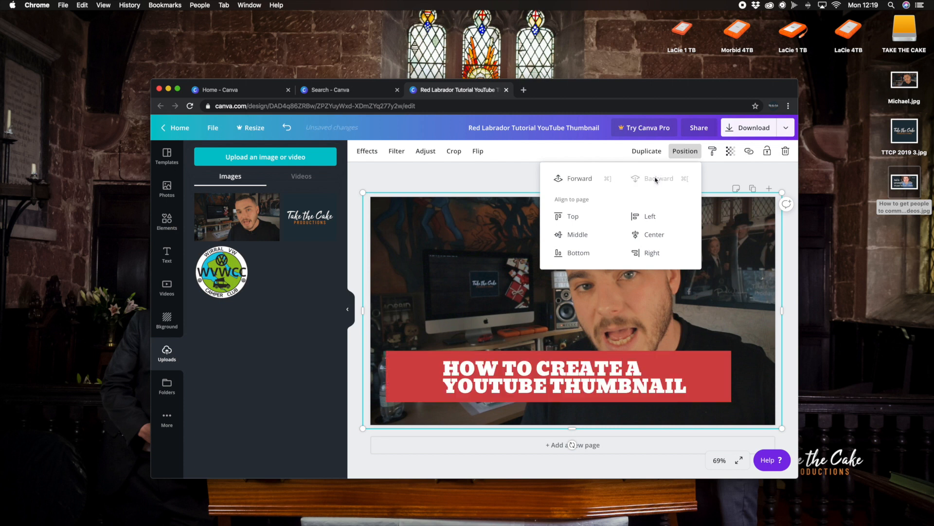
left_click(708, 177)
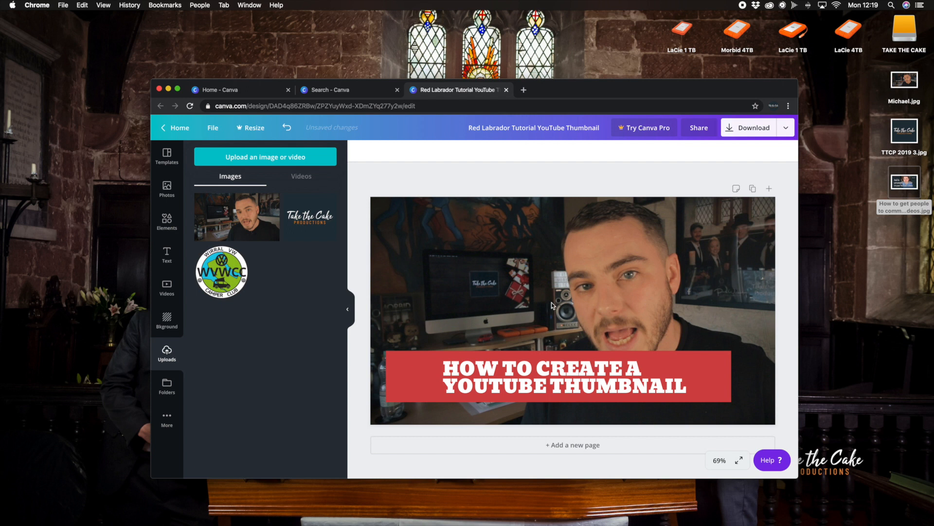
Step: Add a triangle from the basic shapes to the thumbnail
left_click(171, 227)
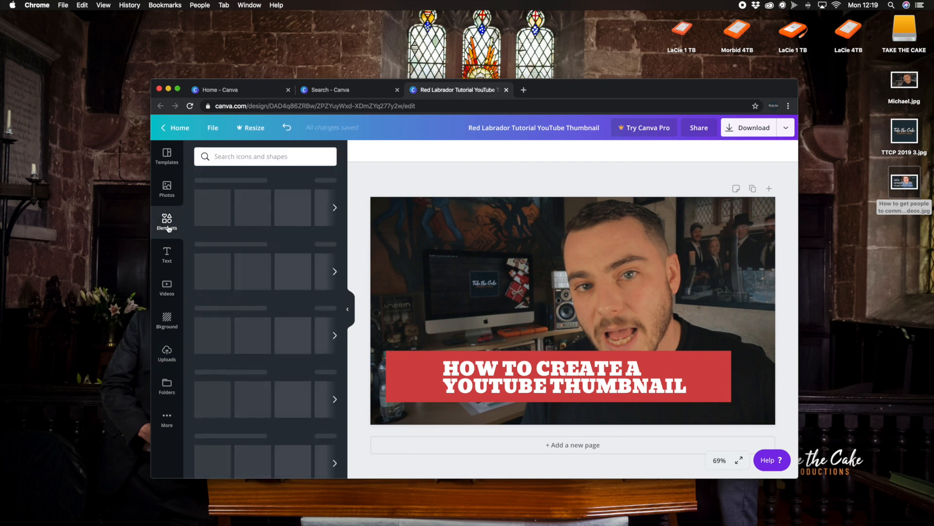
scroll(226, 272, "down", 2)
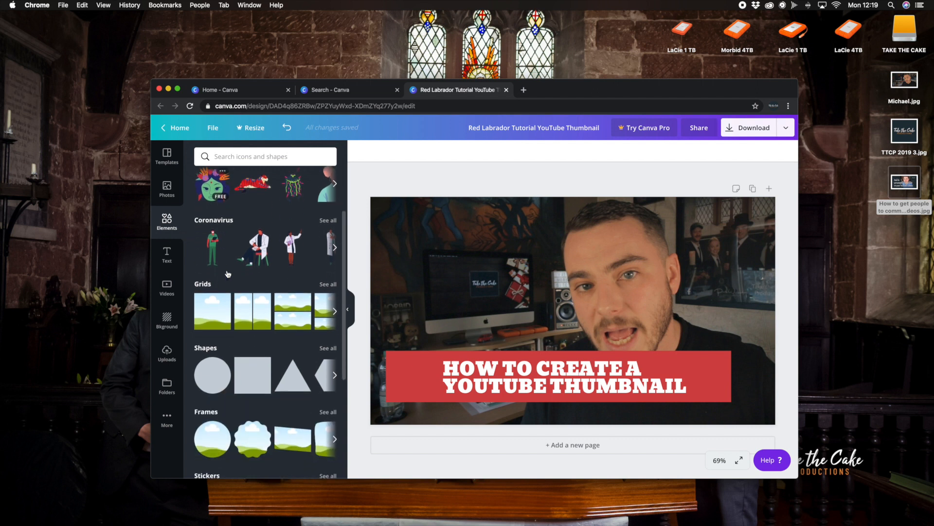
scroll(227, 270, "down", 1)
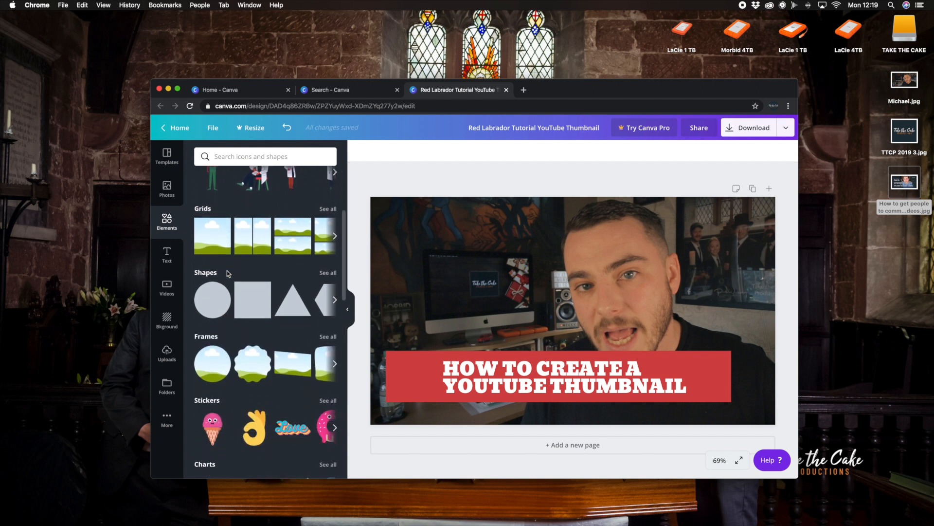
scroll(226, 270, "down", 1)
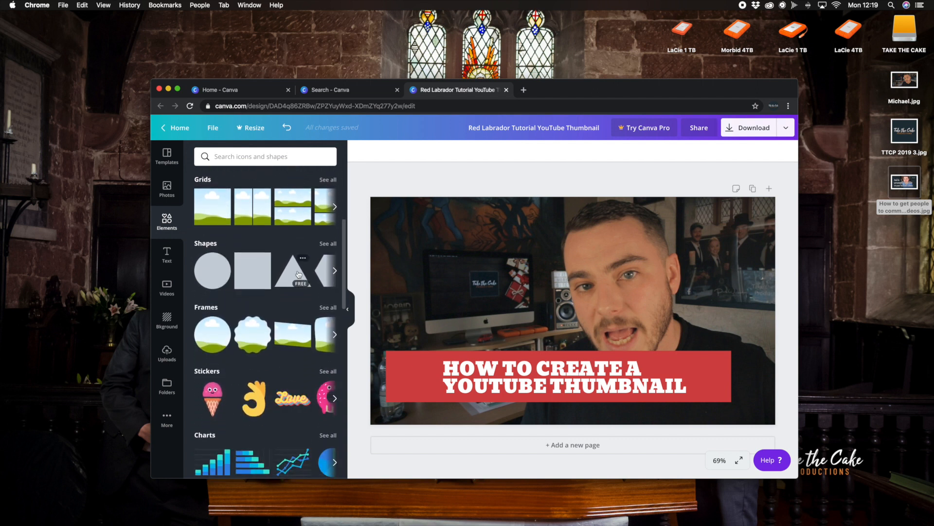
scroll(293, 279, "right", 5)
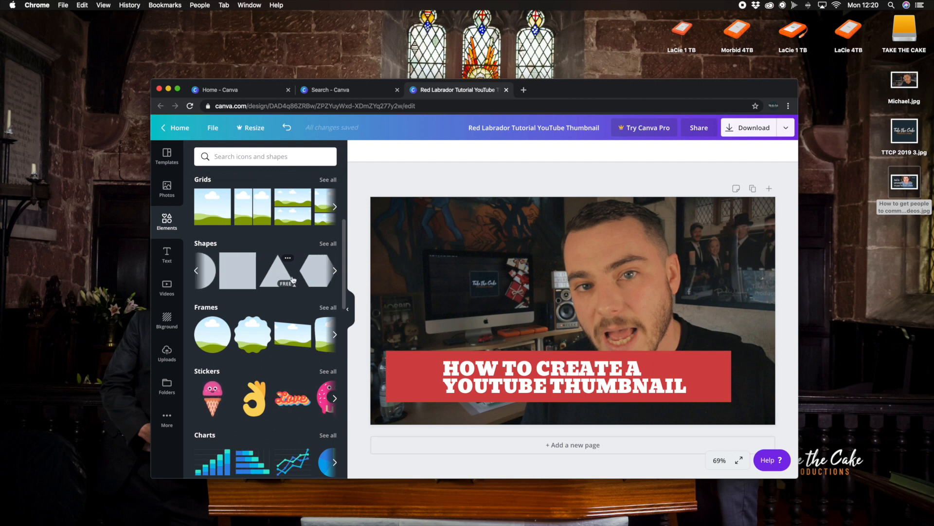
scroll(294, 278, "left", 5)
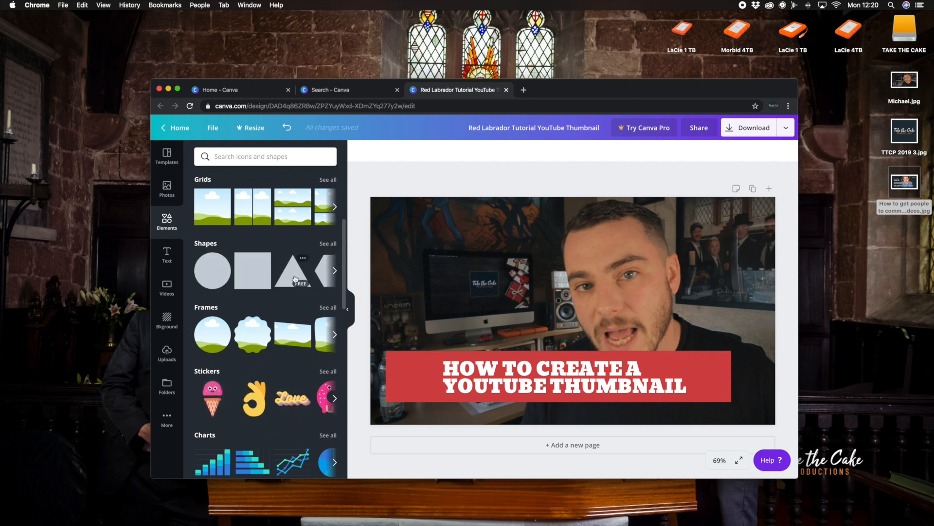
left_click(294, 278)
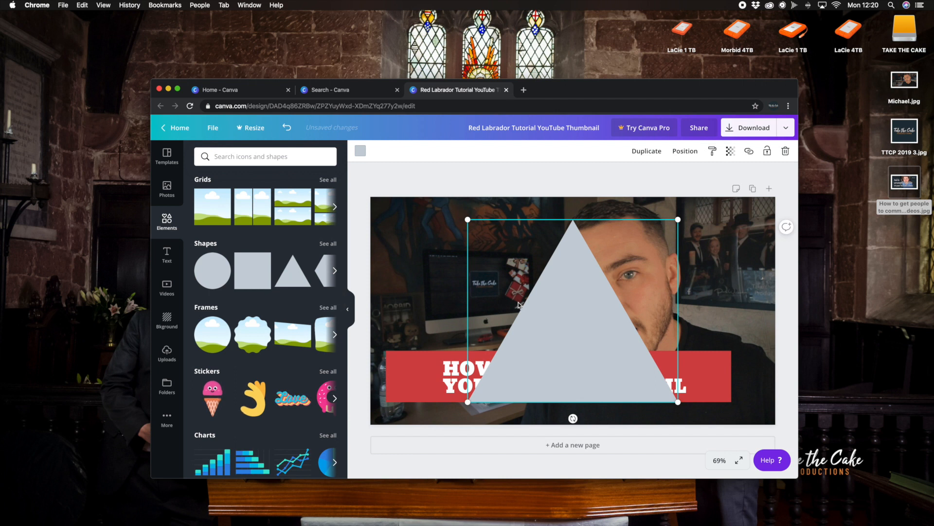
Step: Rotate the triangle slightly counterclockwise, then enlarge and move it to cover the canvas's left side with a diagonal edge
left_click_drag(573, 418, 595, 415)
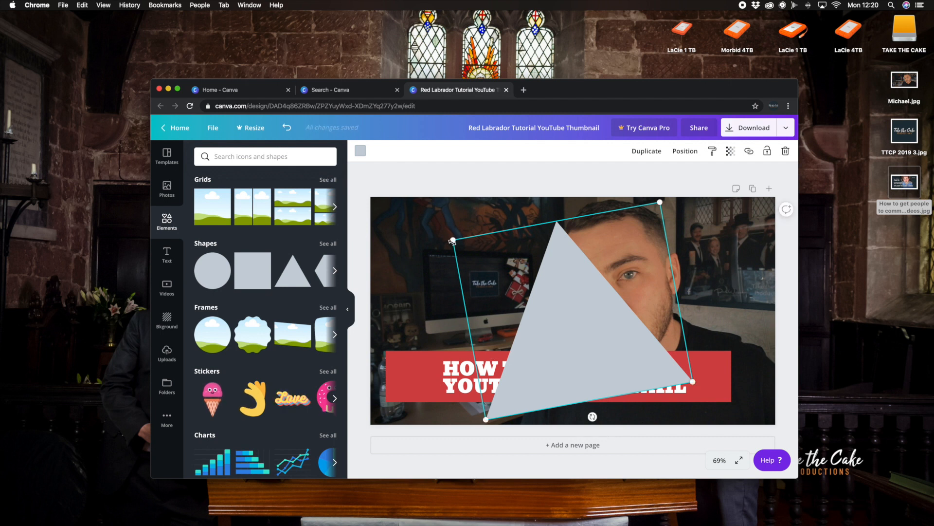
left_click_drag(453, 240, 167, 160)
left_click_drag(494, 286, 440, 403)
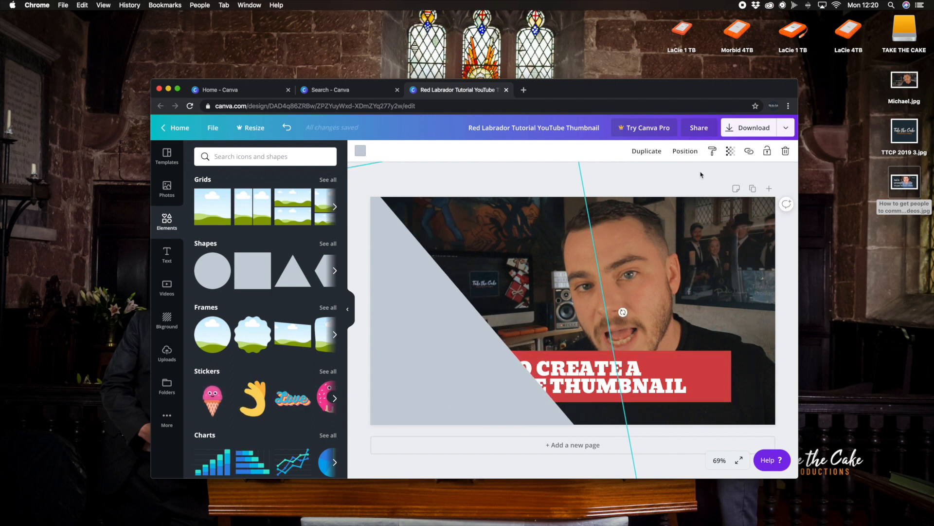
Step: Set the triangle's transparency to 50 and send it backward behind the red title banner
left_click(730, 152)
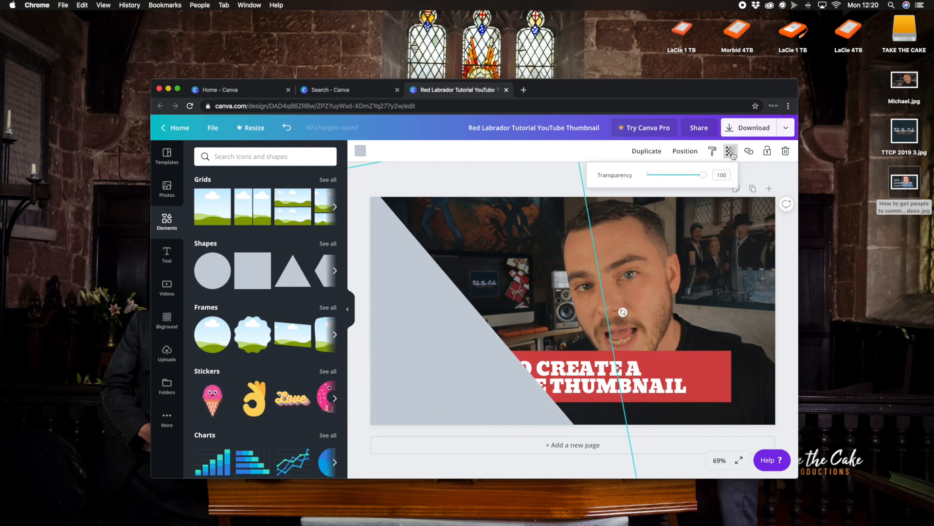
left_click(713, 174)
type("50")
key("Return")
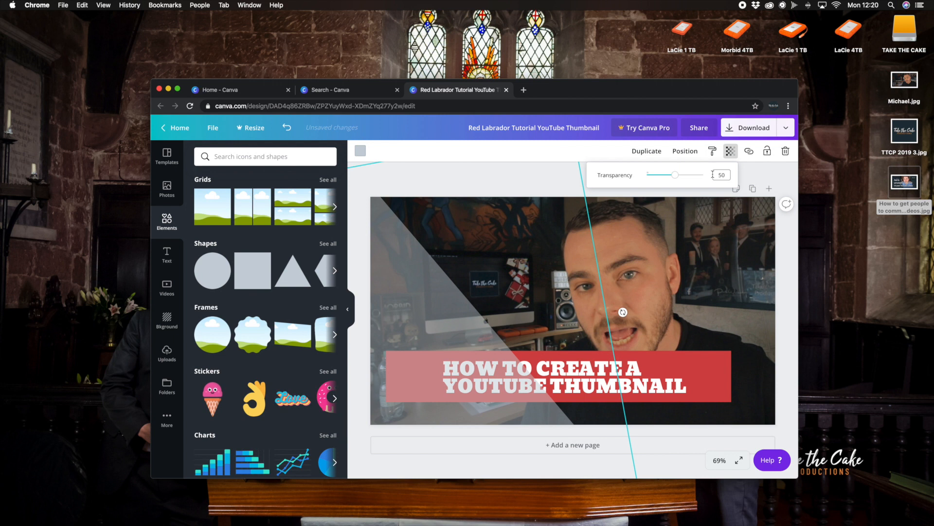
left_click(684, 152)
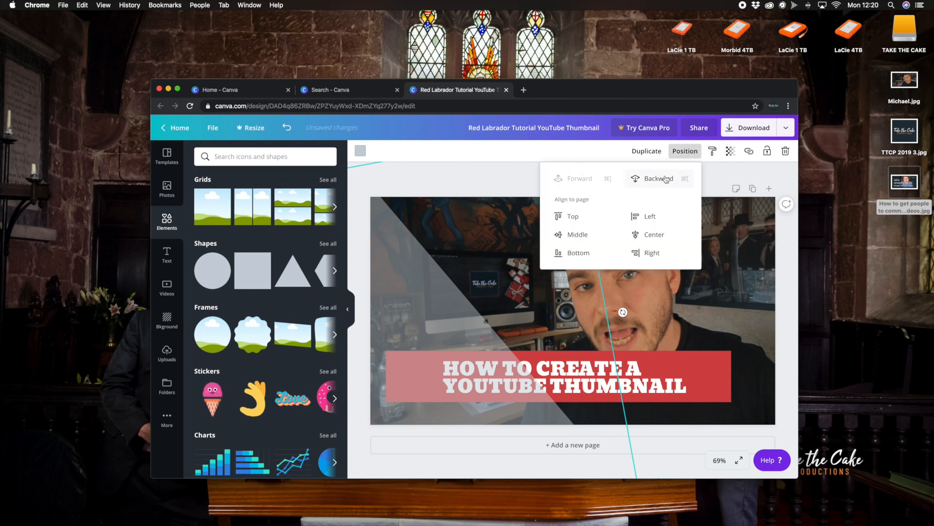
left_click(659, 178)
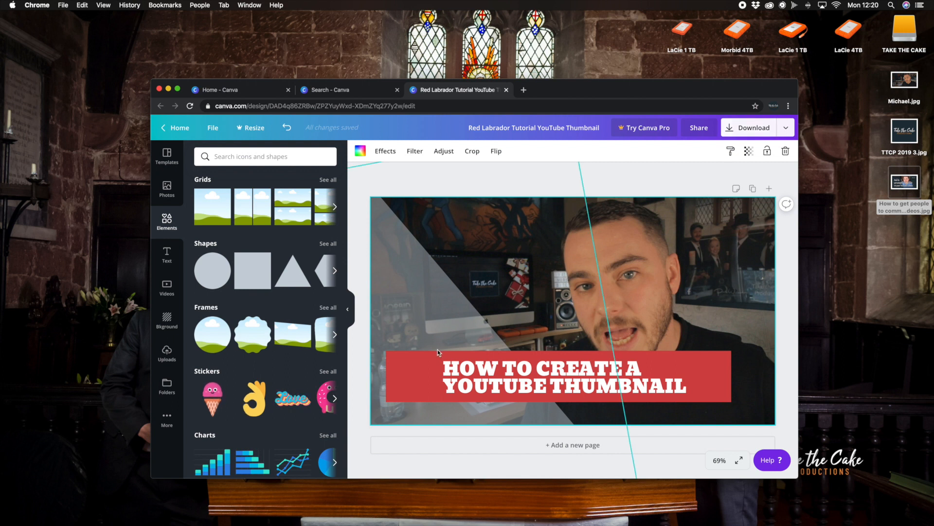
Step: Duplicate the semi-transparent triangle and move the copy over the right side of the canvas
left_click(441, 303)
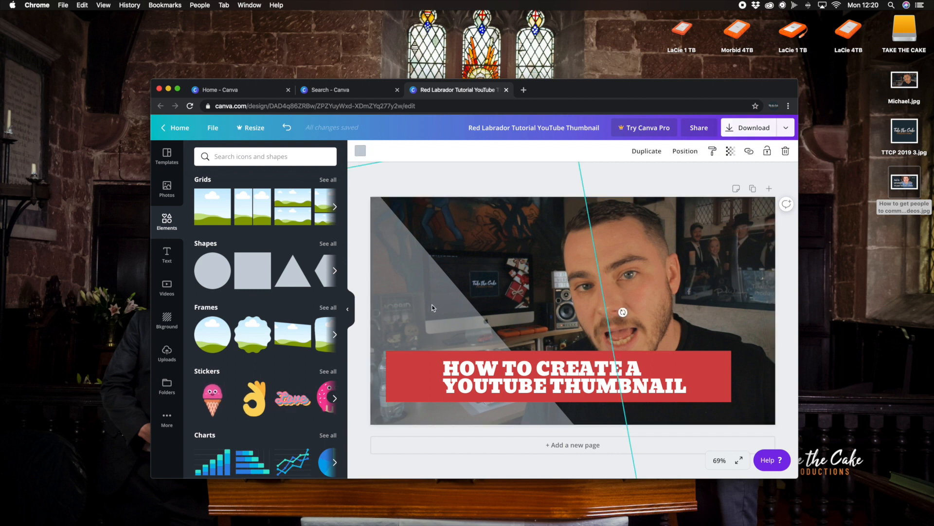
left_click(647, 151)
left_click_drag(417, 332, 700, 225)
left_click_drag(601, 303, 639, 251)
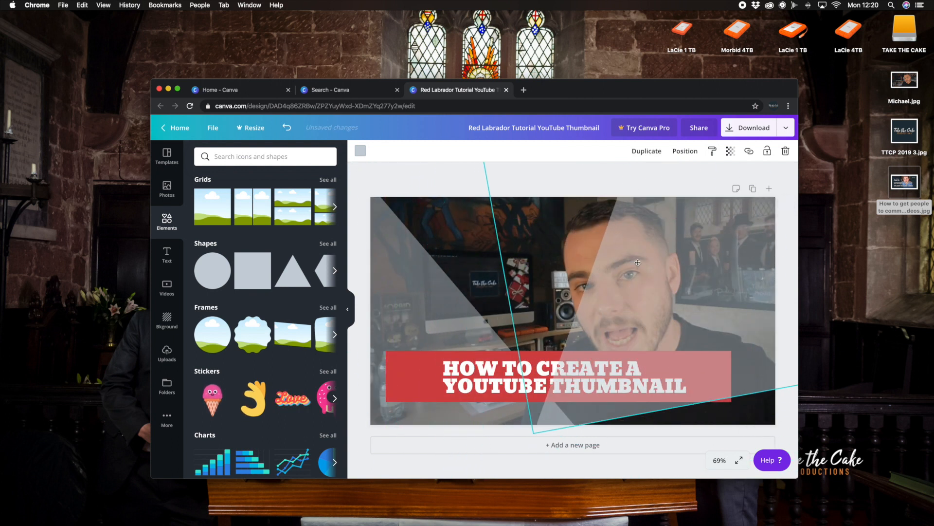
Step: Rotate and reposition the copied triangle to cover the canvas's upper-right corner, with its diagonal edge parallel to the first triangle's
left_click_drag(753, 409, 882, 259)
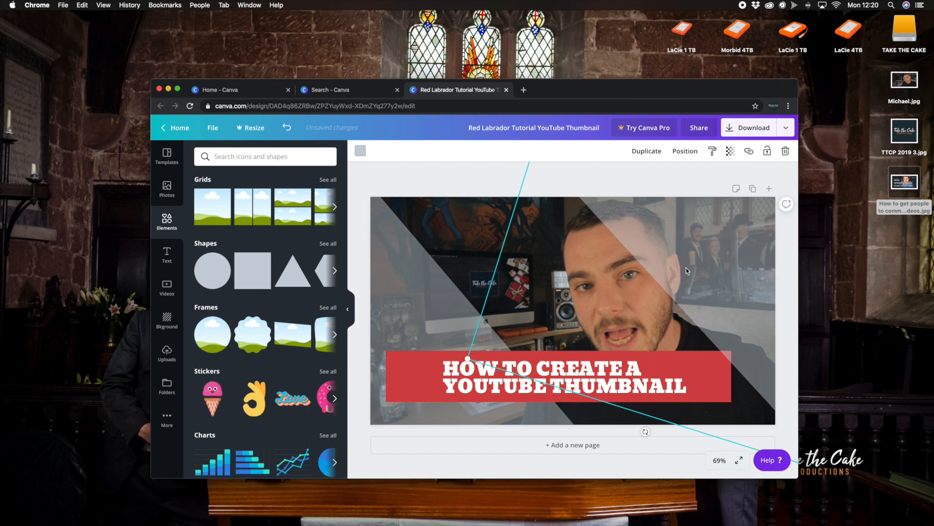
left_click_drag(686, 271, 726, 239)
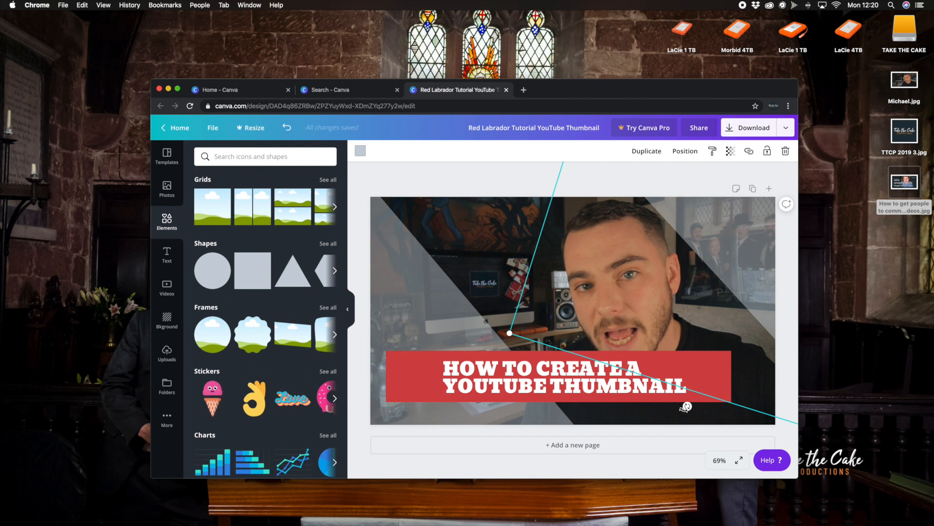
left_click_drag(686, 407, 684, 406)
left_click_drag(714, 271, 715, 273)
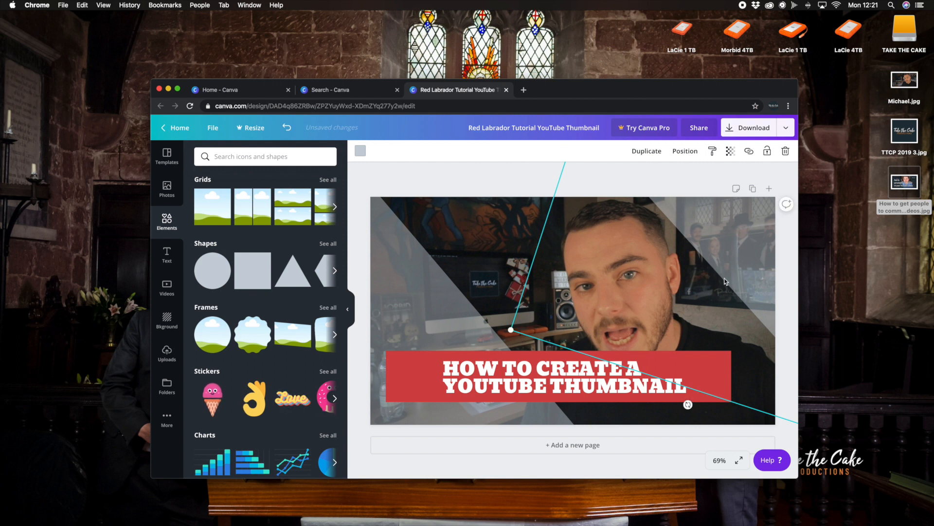
left_click(529, 170)
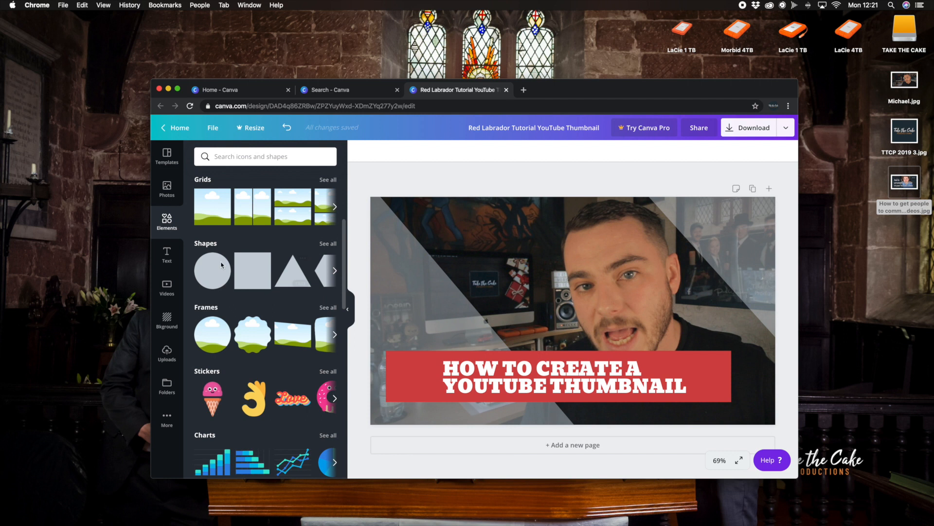
Step: Add the uploaded Take the Cake Productions logo, shrink it and place it near the thumbnail's upper-left corner
left_click(173, 352)
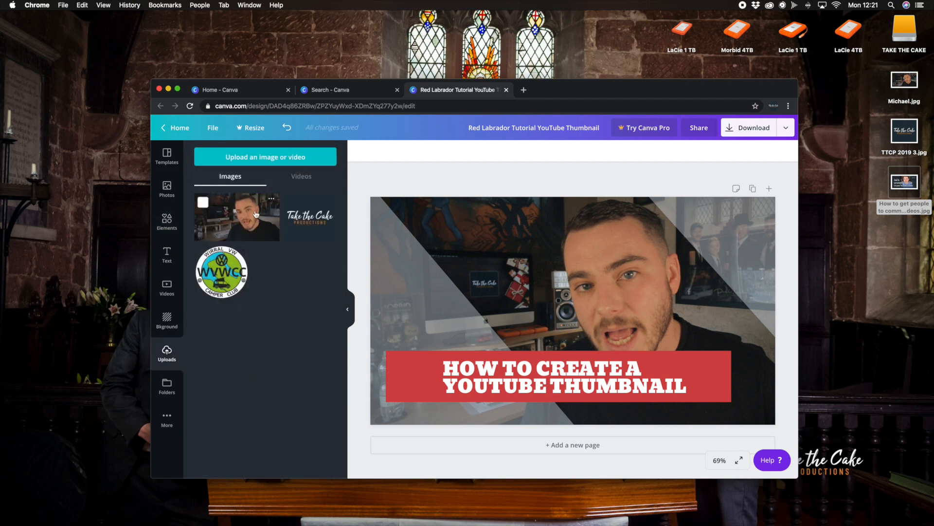
left_click(313, 212)
left_click_drag(501, 245, 413, 236)
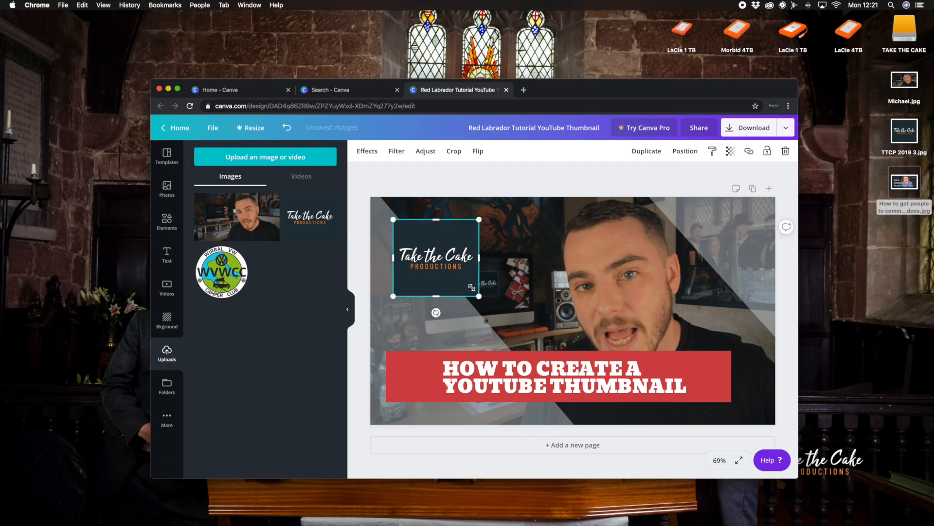
left_click_drag(471, 287, 443, 266)
mouse_move(428, 232)
left_mouse_down()
mouse_move(519, 231)
mouse_move(428, 232)
mouse_move(426, 259)
mouse_move(430, 233)
left_mouse_up()
left_click(489, 242)
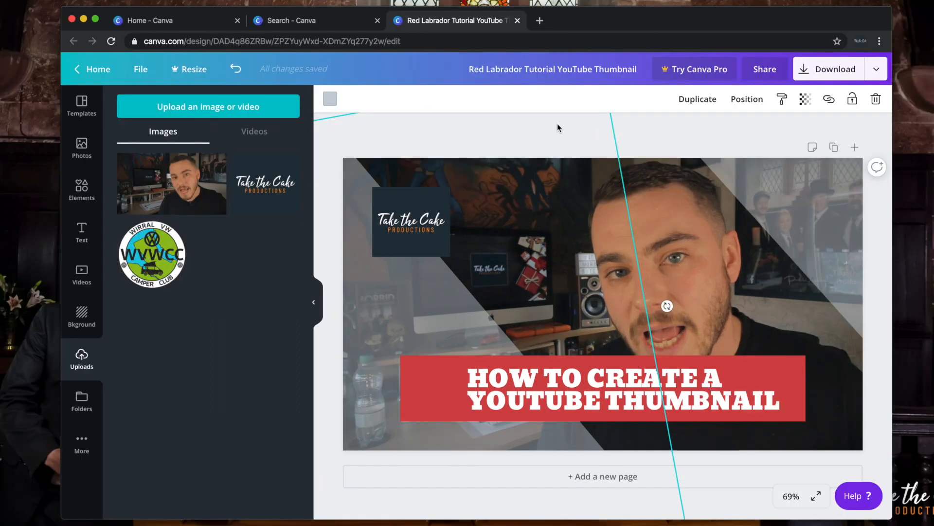
left_click(562, 129)
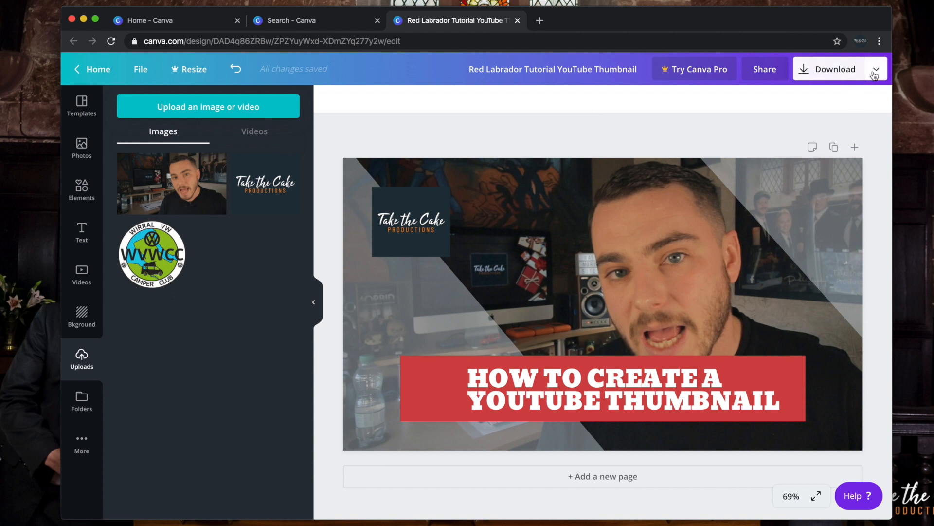
Step: Download the thumbnail as a PNG at 1280 x 720 px and dismiss the Canva Pro trial offer
left_click(844, 74)
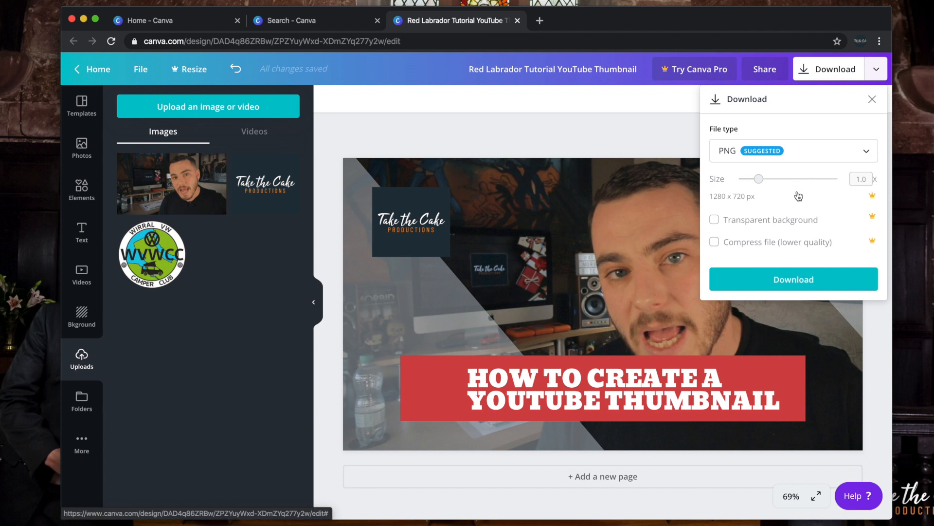
left_click(791, 280)
left_click(794, 280)
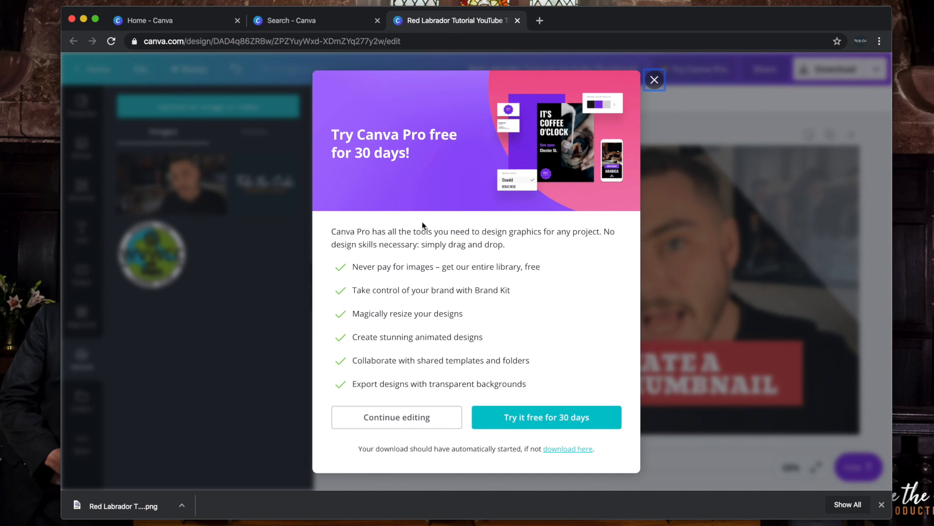
left_click(654, 80)
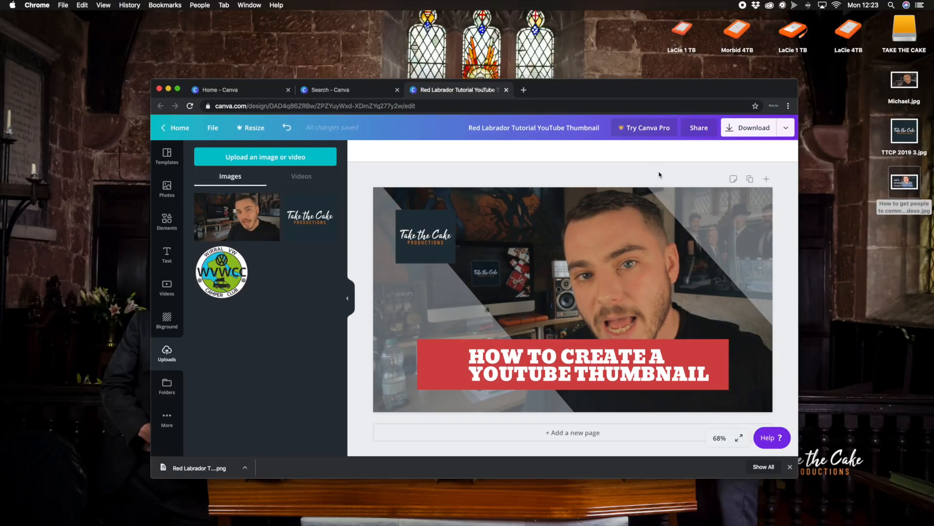
Step: Leave the editor for the home page and open the All your designs list
left_click(175, 128)
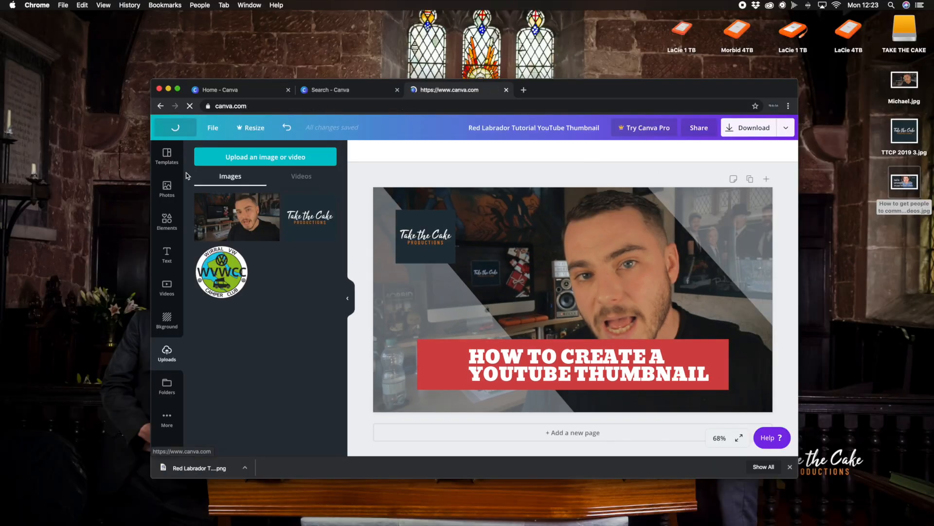
left_click(199, 214)
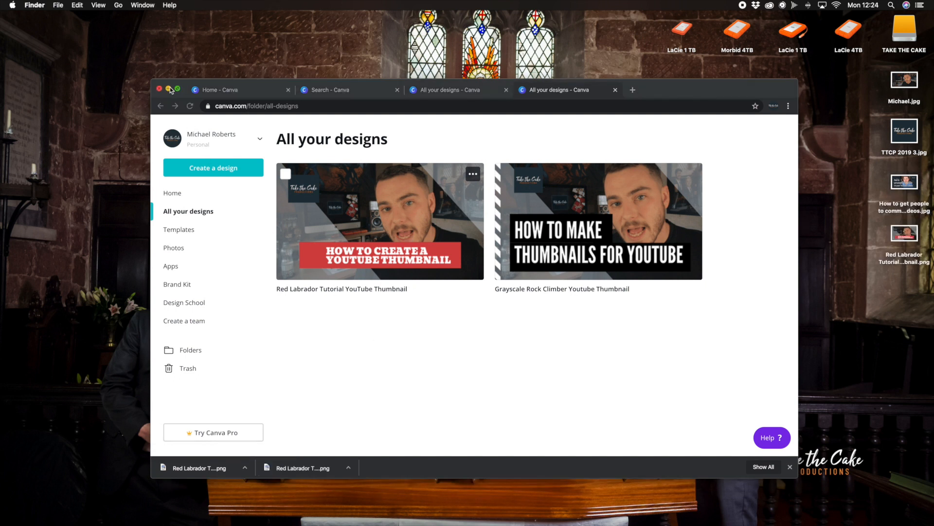
Step: Minimise the browser and preview the exported Red Labrador Tutorial YouTube Thumbnail.png on the desktop
left_click(168, 89)
left_click(901, 237)
key("space")
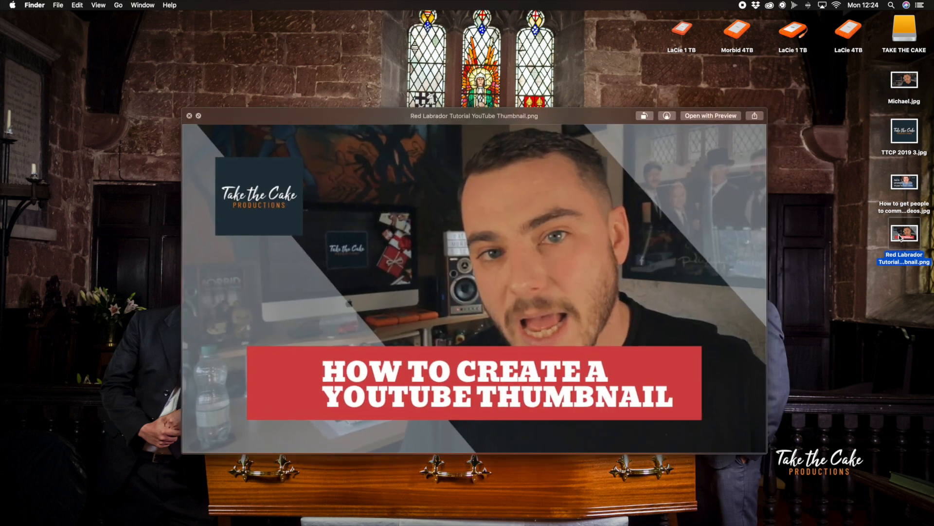